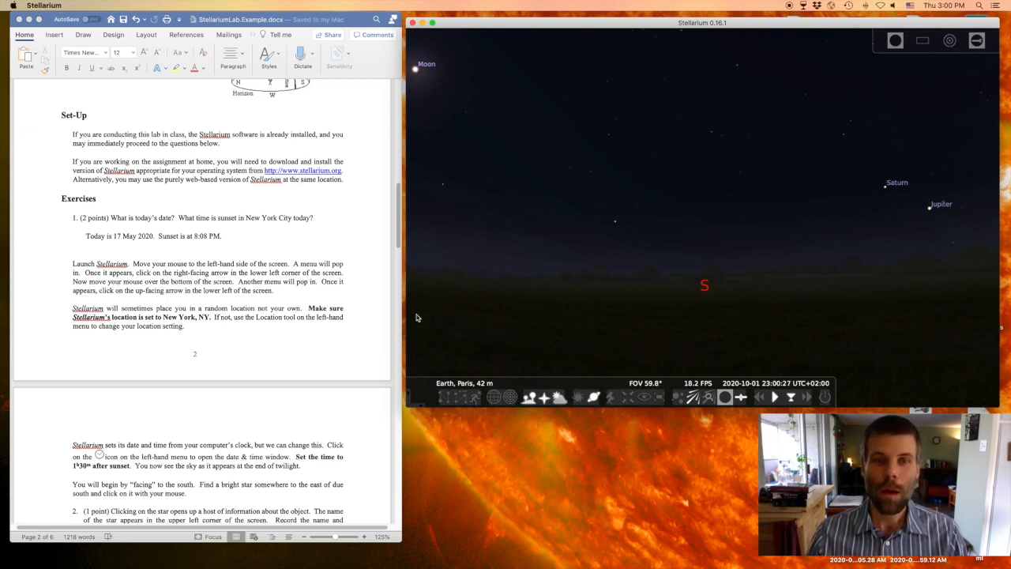
Set the observing location to New York City, United States.
{"action": "mouse_move", "coordinate": [407, 261]}
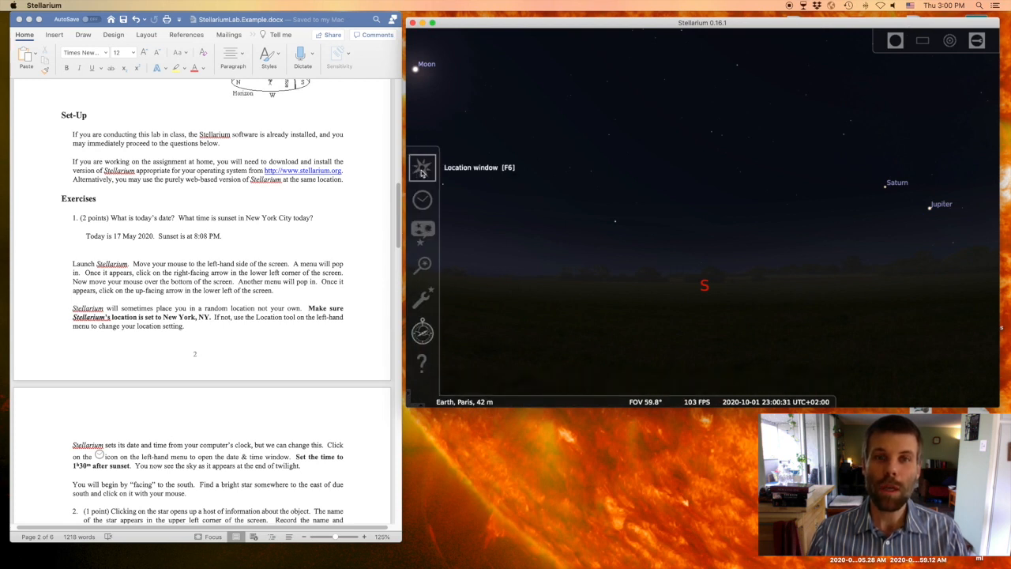
{"action": "left_click", "coordinate": [422, 169]}
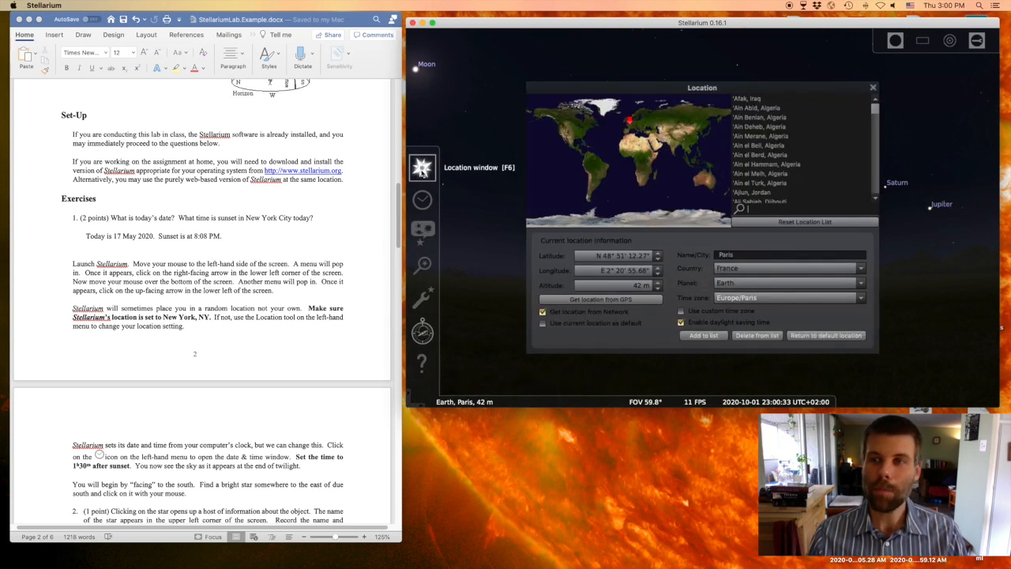
{"action": "type", "text": "New York City"}
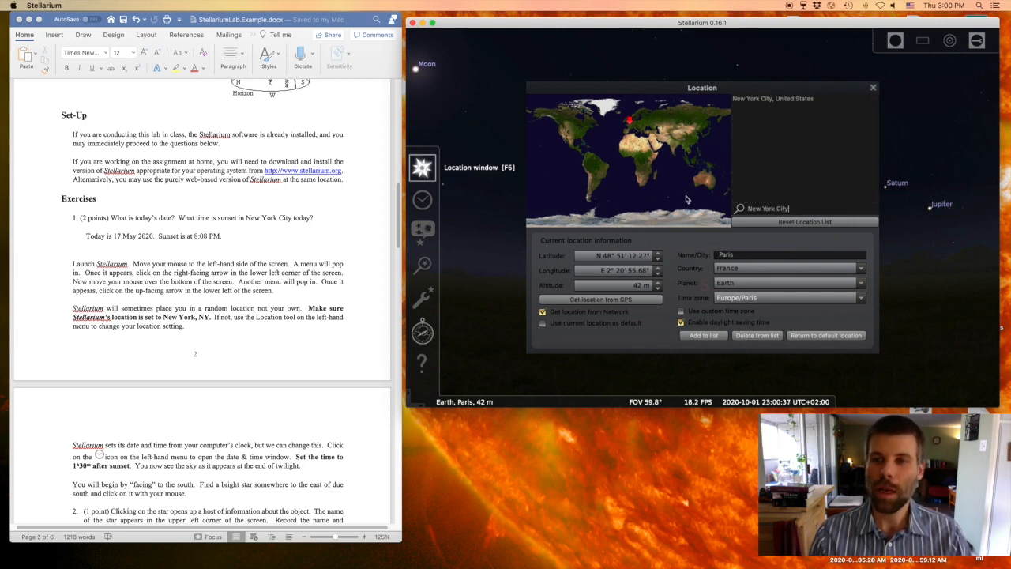
{"action": "left_click", "coordinate": [756, 99]}
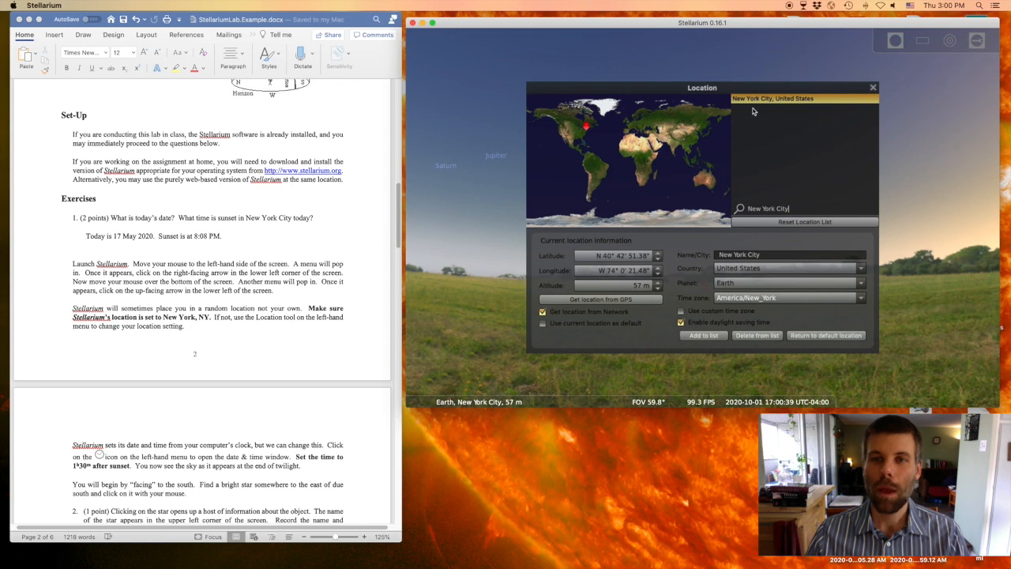
{"action": "left_click", "coordinate": [874, 88]}
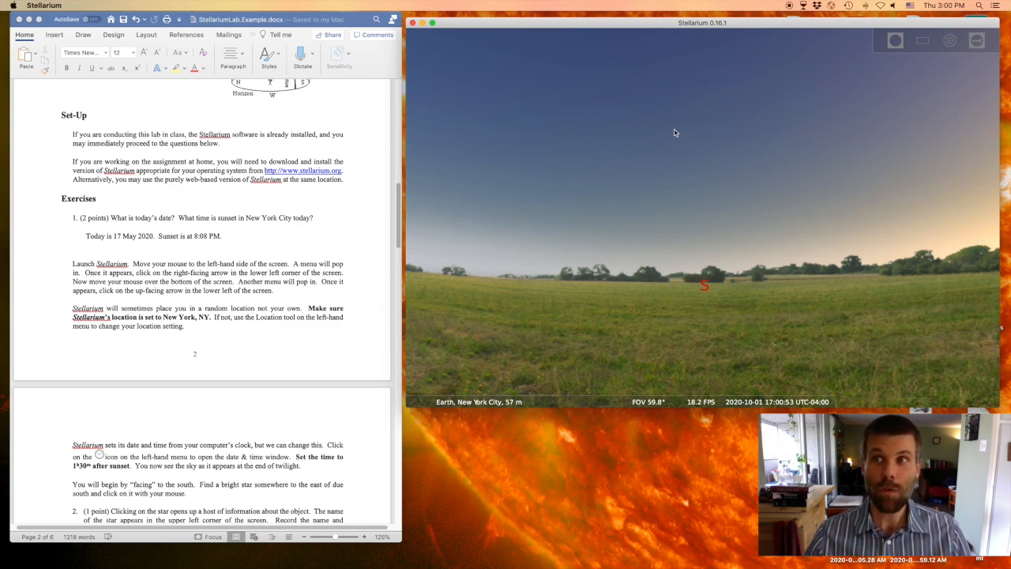
{"action": "mouse_move", "coordinate": [411, 229]}
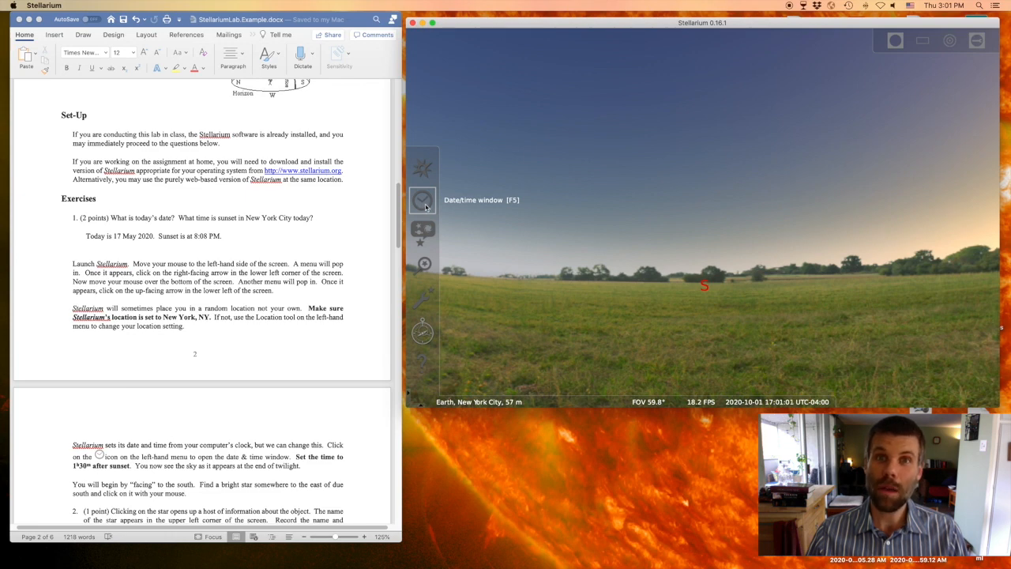
{"action": "left_click", "coordinate": [425, 207]}
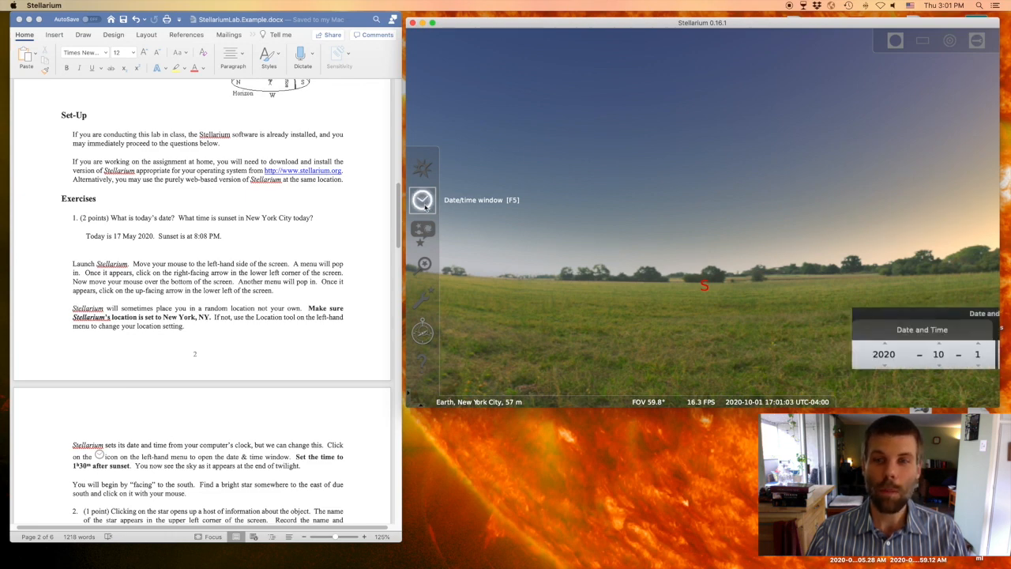
{"action": "left_click_drag", "start_coordinate": [939, 313], "coordinate": [610, 198]}
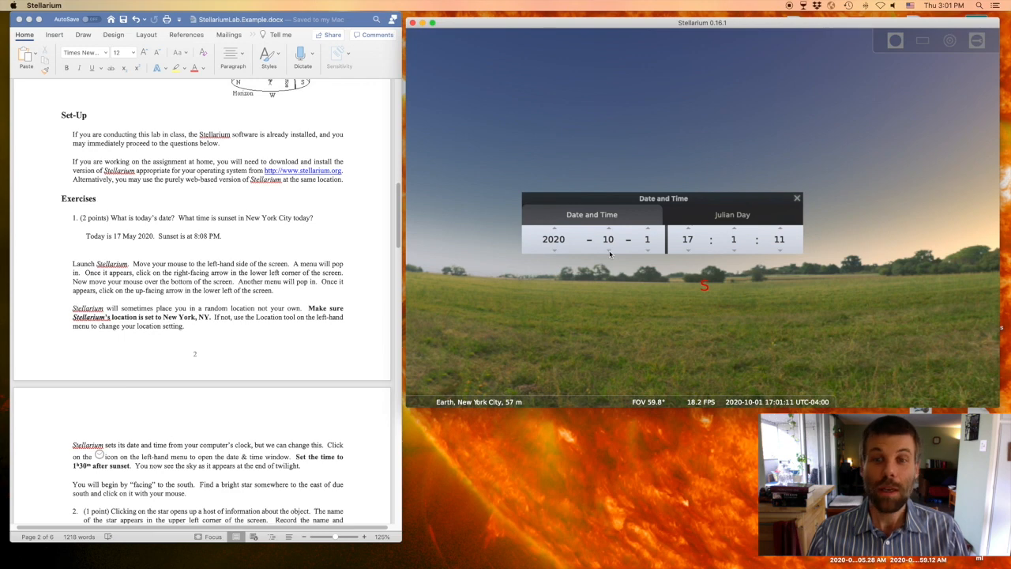
{"action": "left_click", "coordinate": [608, 251]}
{"action": "left_click", "coordinate": [608, 251]}
{"action": "left_click", "coordinate": [608, 252]}
{"action": "left_click", "coordinate": [609, 251]}
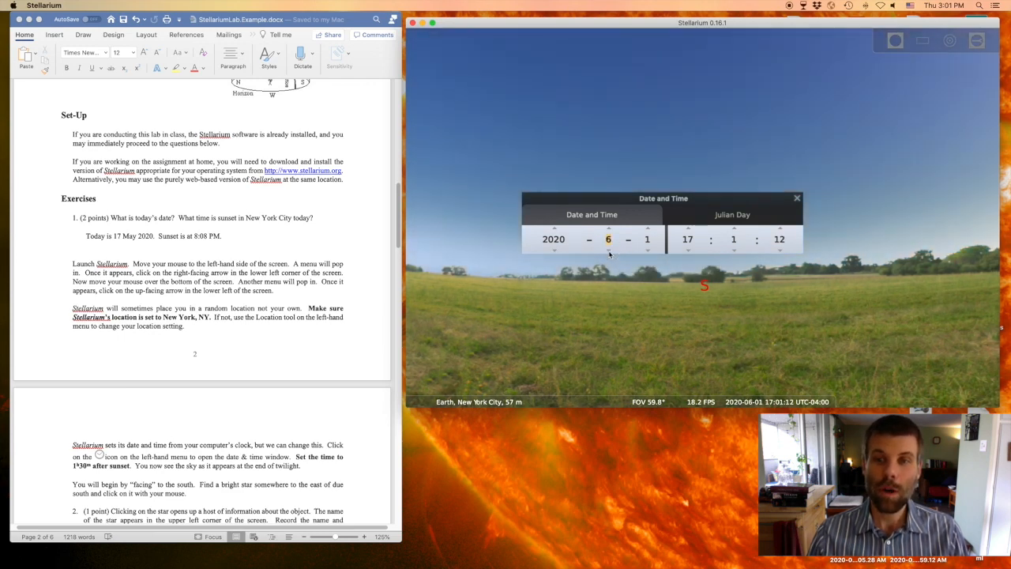
{"action": "left_click", "coordinate": [649, 239]}
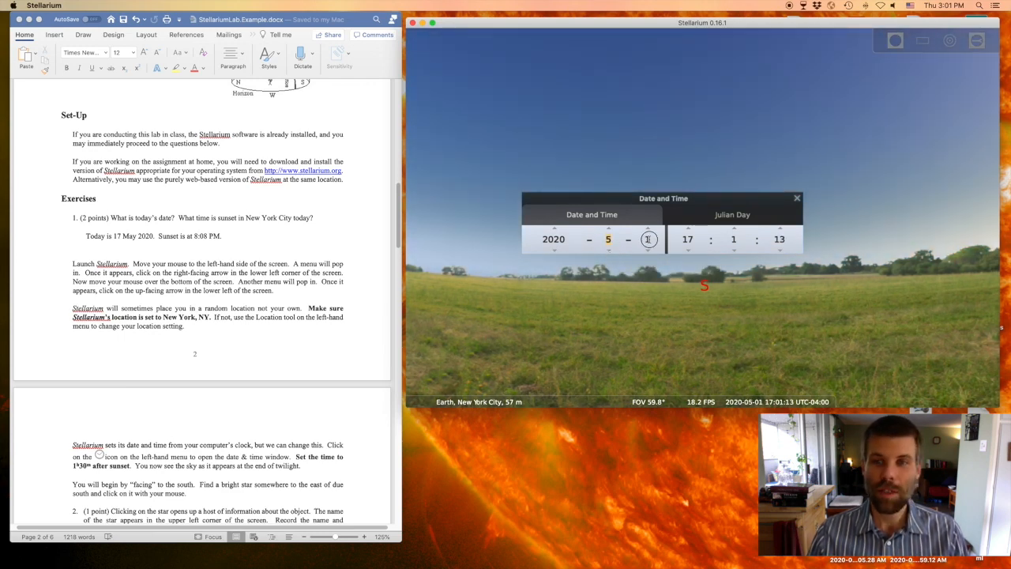
{"action": "type", "text": "7"}
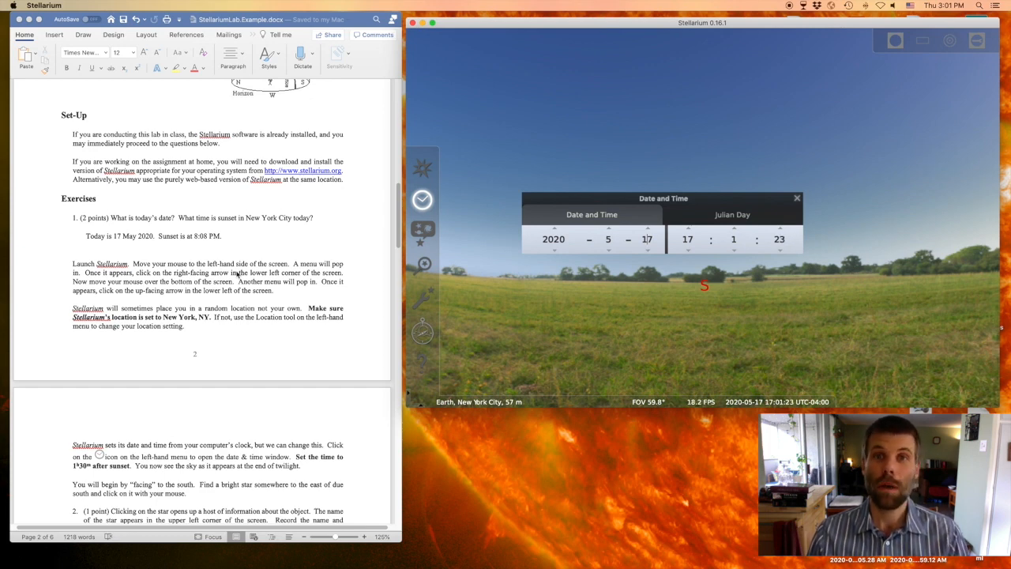
Check the sunset time and time instructions in the Word lab document, and set Stellarium's hour to 21.
{"action": "left_click", "coordinate": [218, 237]}
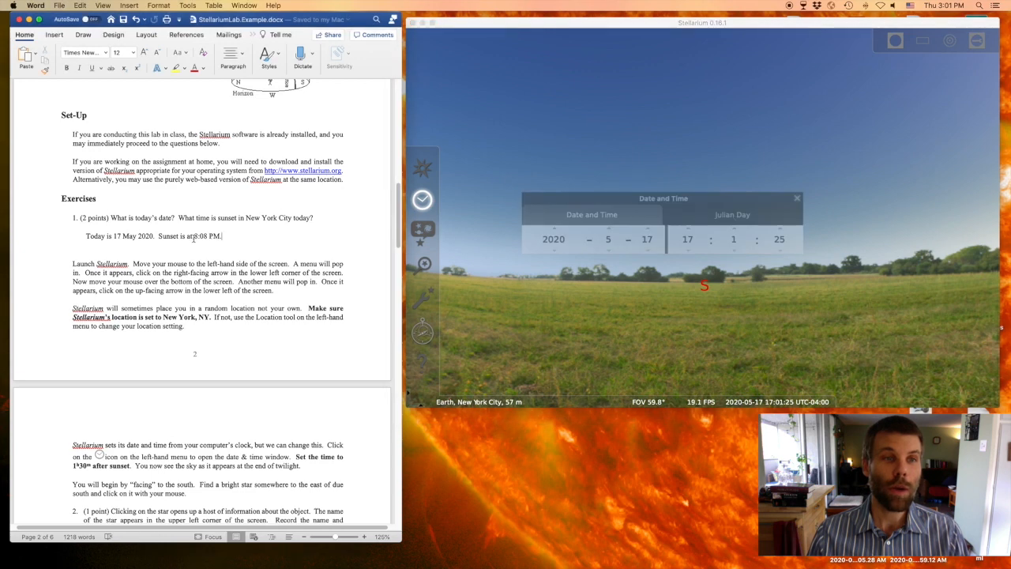
{"action": "left_click_drag", "start_coordinate": [194, 235], "coordinate": [209, 236]}
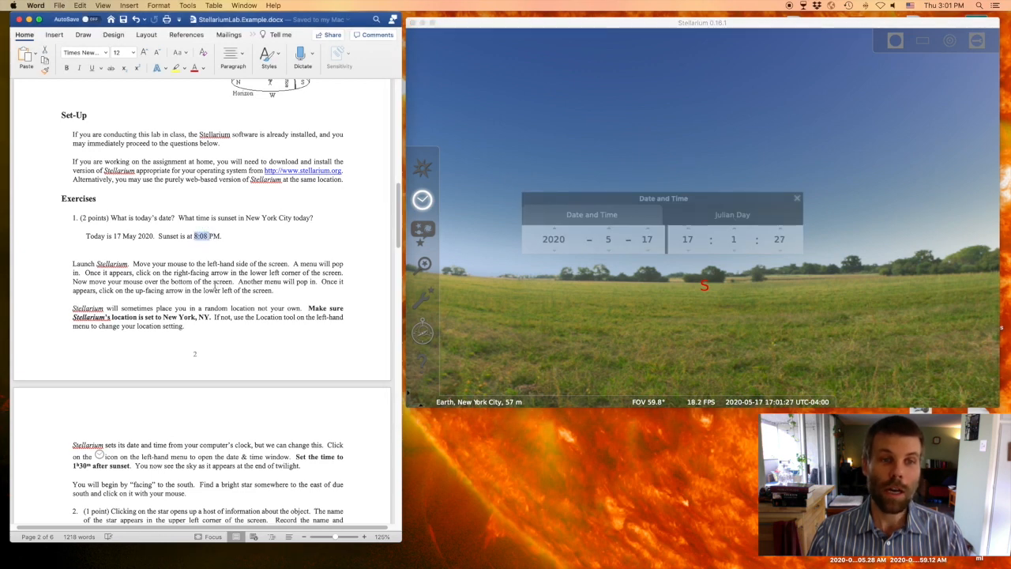
{"action": "left_click", "coordinate": [214, 285]}
{"action": "scroll", "coordinate": [214, 284], "scroll_direction": "down", "scroll_amount": 5}
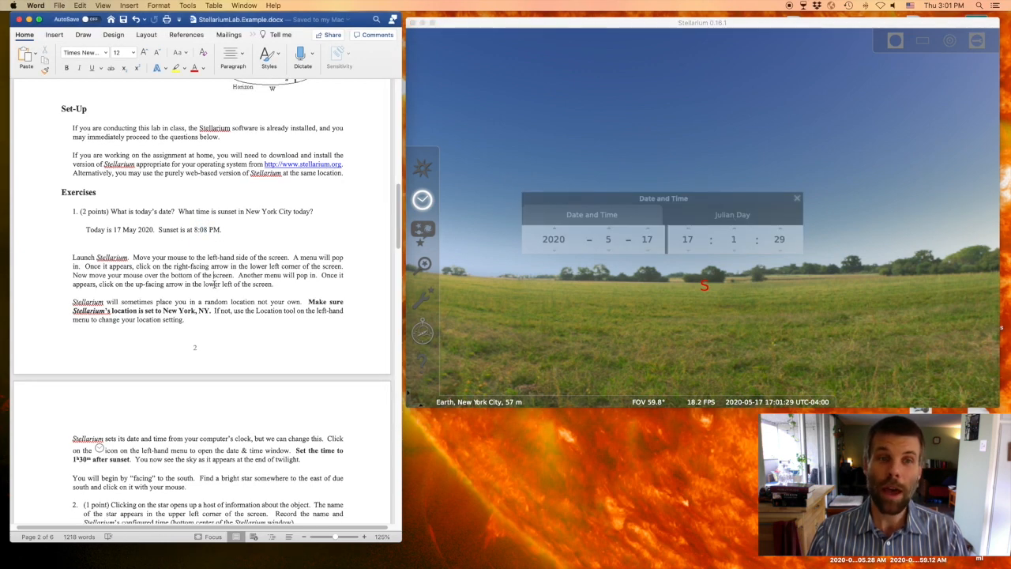
{"action": "scroll", "coordinate": [214, 285], "scroll_direction": "down", "scroll_amount": 3}
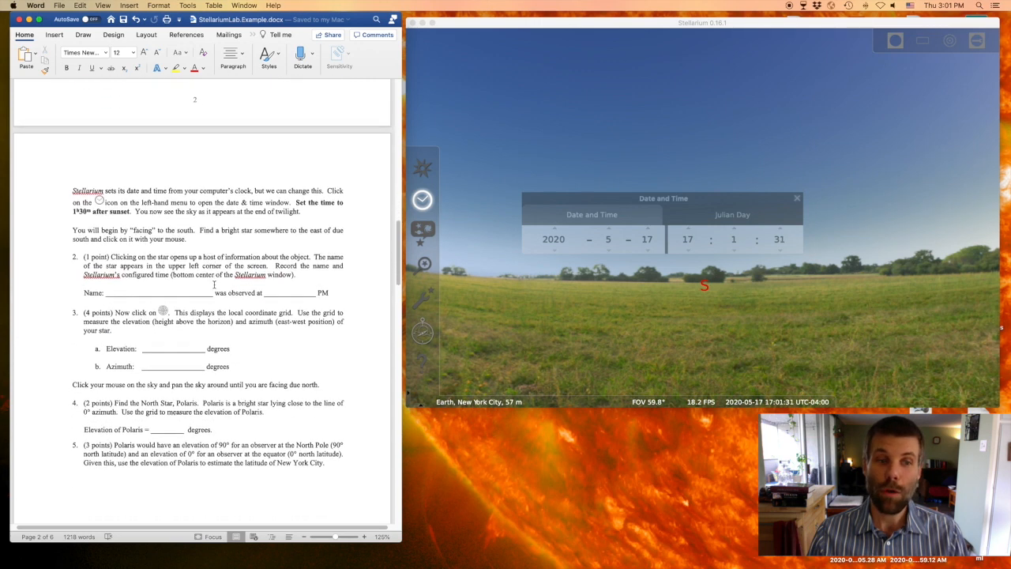
{"action": "left_click", "coordinate": [758, 242]}
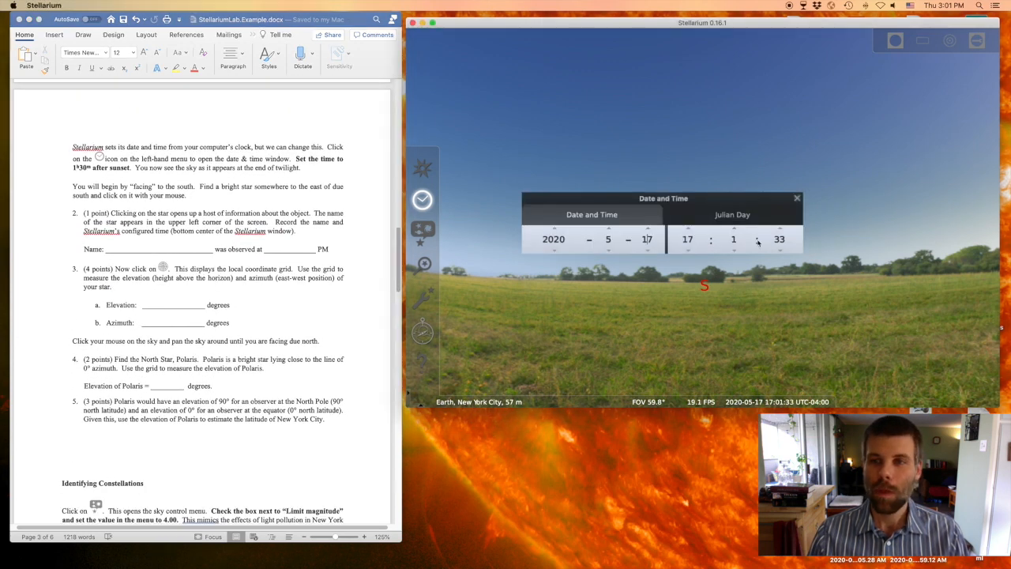
{"action": "left_click", "coordinate": [688, 230]}
{"action": "left_click", "coordinate": [689, 230]}
{"action": "left_click", "coordinate": [688, 230]}
{"action": "left_click", "coordinate": [689, 230]}
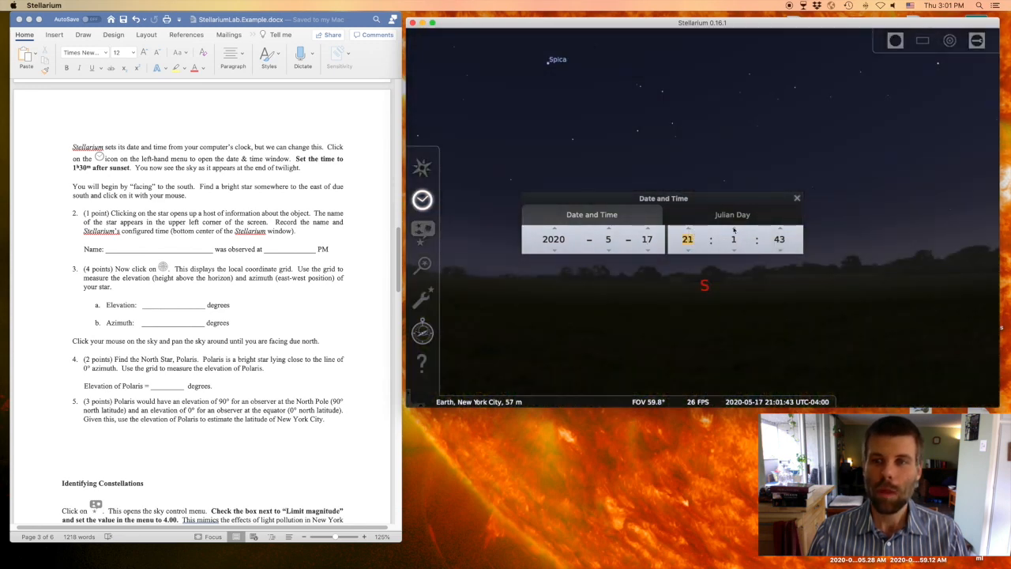
Set the minutes of the simulation time to 38 and close the date and time settings.
{"action": "left_click", "coordinate": [735, 239]}
{"action": "key", "text": "BackSpace"}
{"action": "type", "text": "31"}
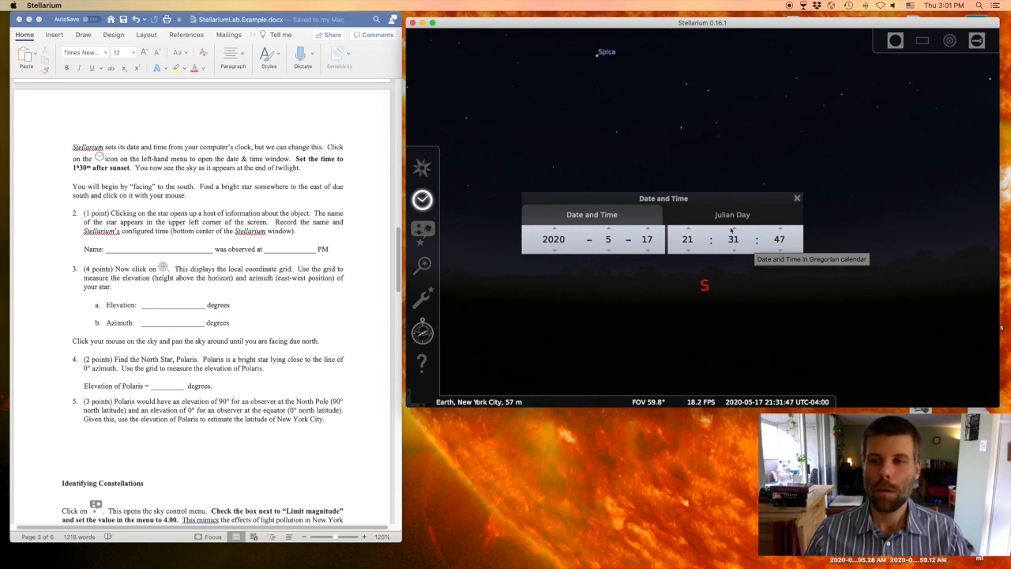
{"action": "left_click", "coordinate": [733, 229]}
{"action": "left_click", "coordinate": [733, 229]}
{"action": "left_click", "coordinate": [733, 229]}
{"action": "left_click", "coordinate": [733, 229]}
{"action": "left_click", "coordinate": [733, 229]}
{"action": "left_click", "coordinate": [733, 229]}
{"action": "left_click", "coordinate": [733, 229]}
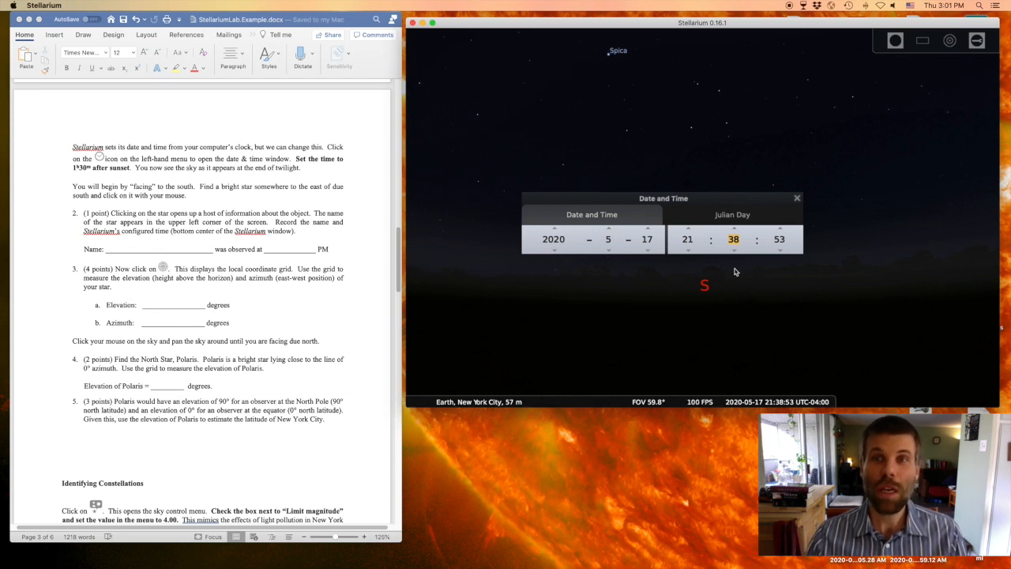
{"action": "left_click", "coordinate": [797, 198]}
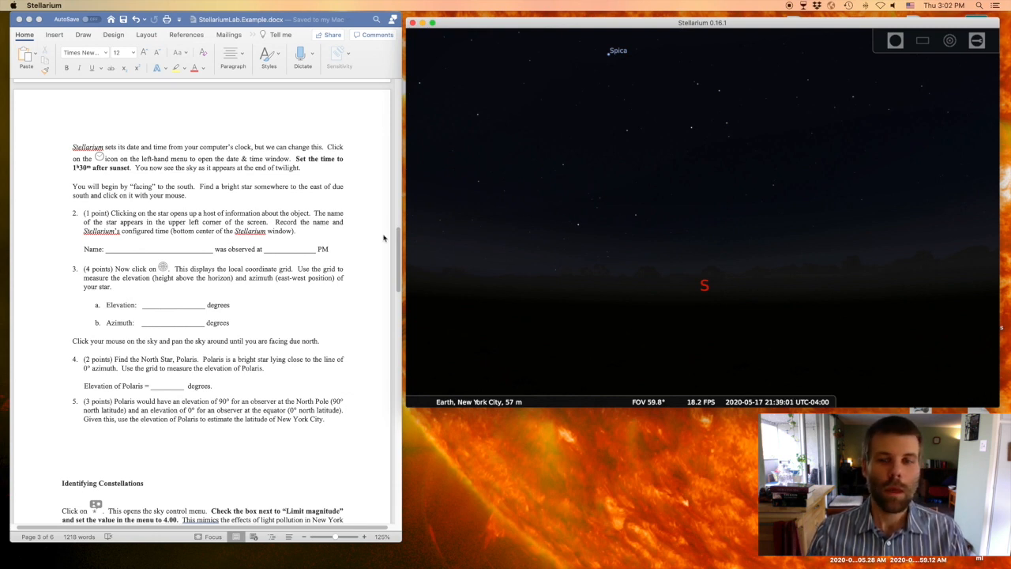
Switch to the Word lab document and enter 9:38 as the observation time in question 2.
{"action": "left_click", "coordinate": [130, 249]}
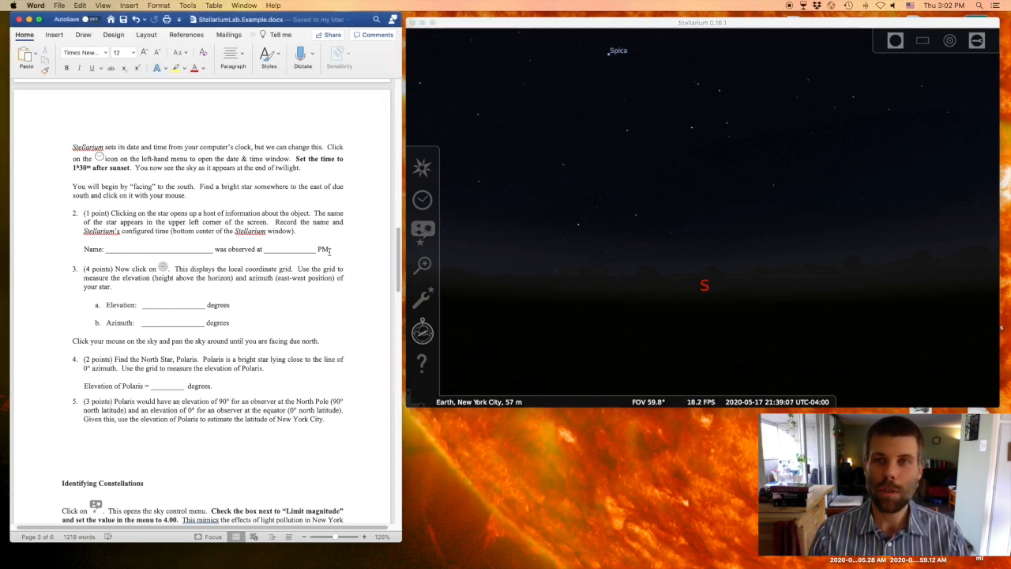
{"action": "left_click", "coordinate": [290, 249]}
{"action": "type", "text": "9:38"}
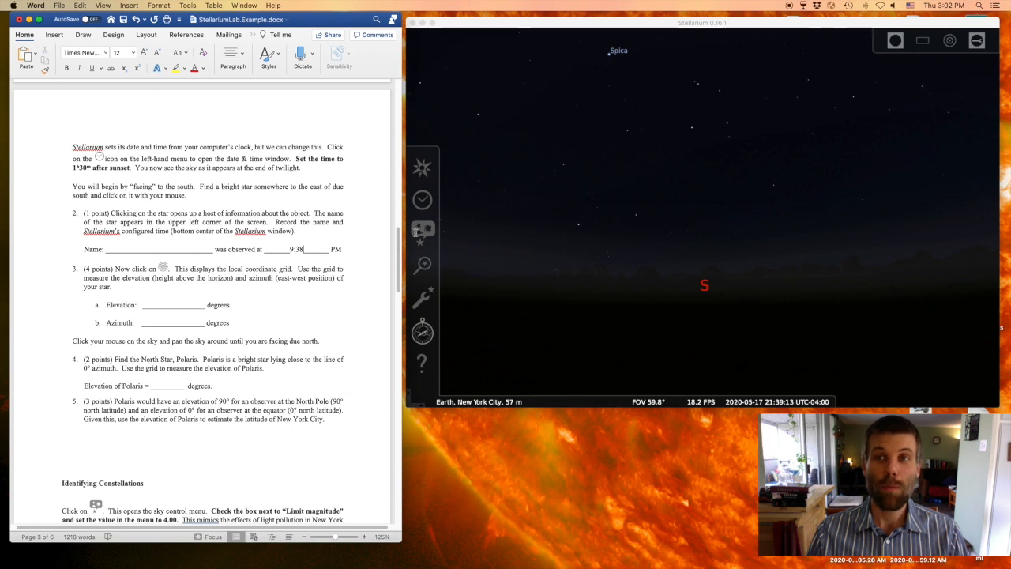
In Stellarium, examine the object information for Spica and for a fainter star below it, and clear the selection.
{"action": "left_click_drag", "start_coordinate": [760, 27], "coordinate": [757, 25]}
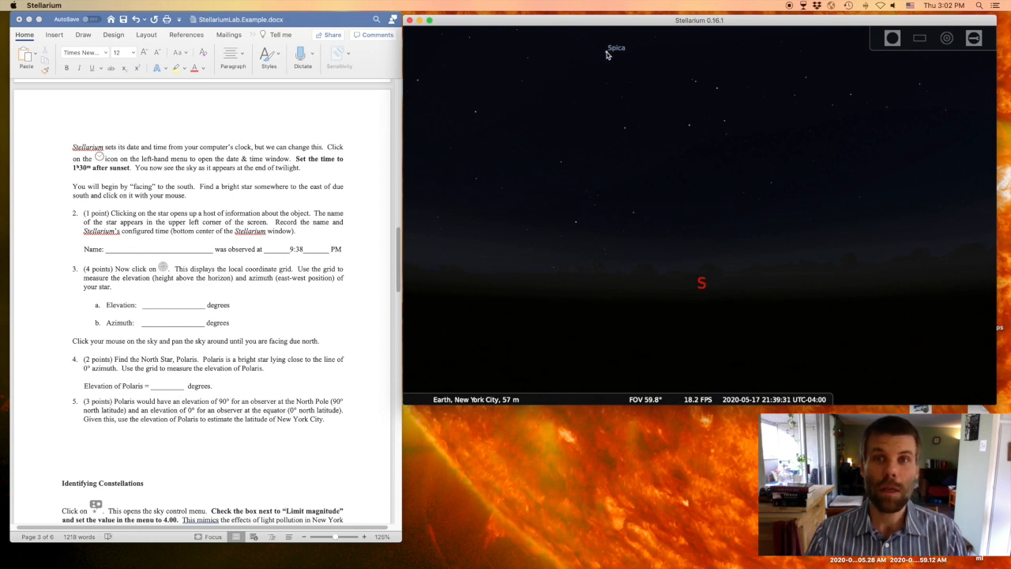
{"action": "left_click", "coordinate": [624, 76]}
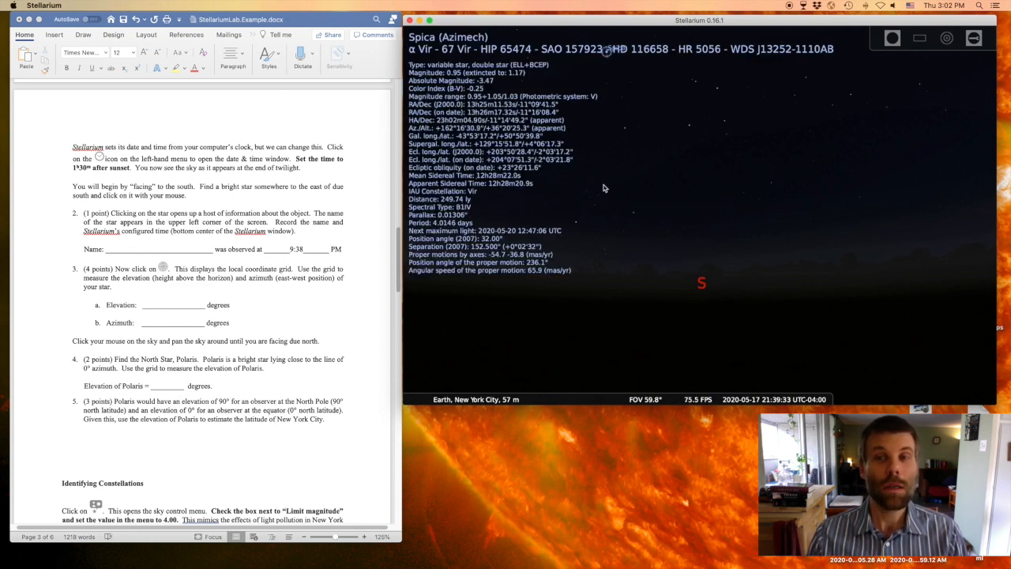
{"action": "left_click", "coordinate": [618, 105]}
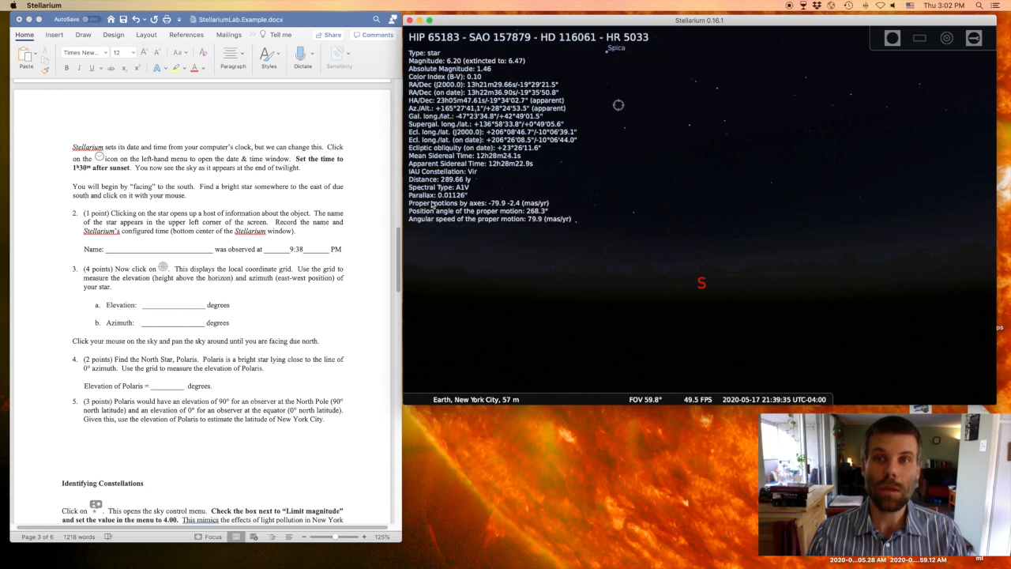
{"action": "right_click", "coordinate": [624, 109]}
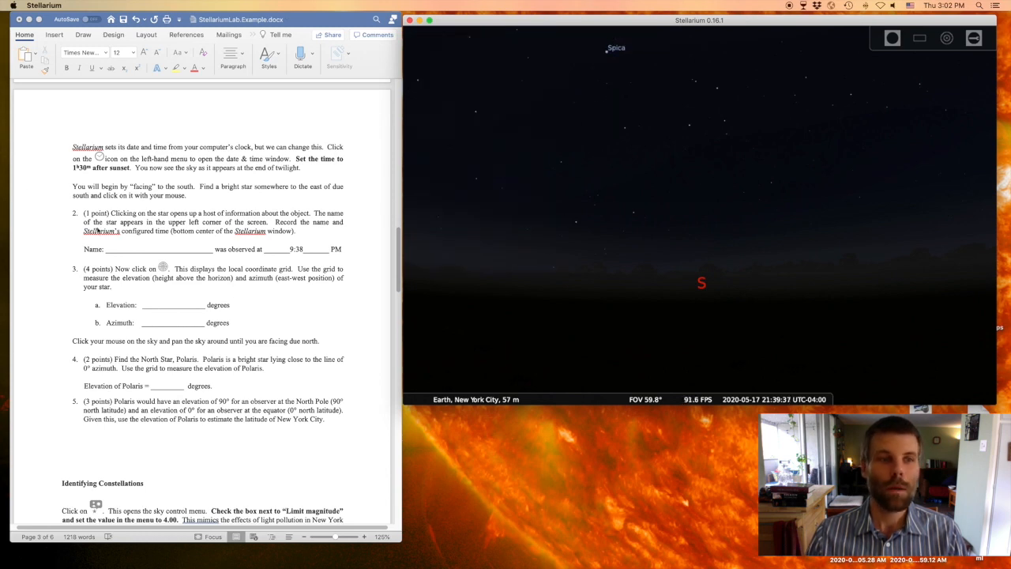
Enter Spica as the star name in question 2 of the Word document and trim the surplus underline after it.
{"action": "left_click", "coordinate": [130, 248]}
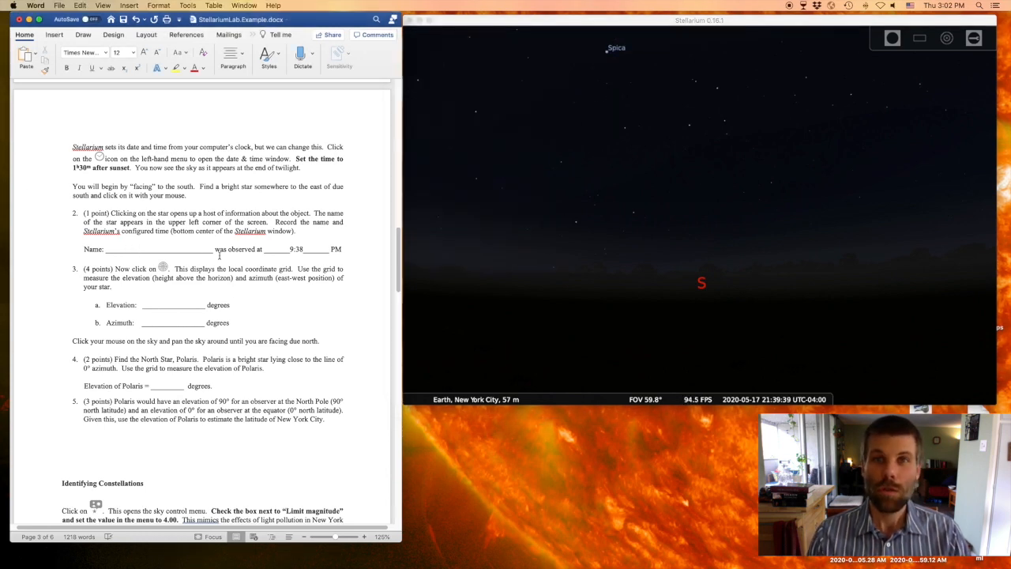
{"action": "type", "text": "Spica"}
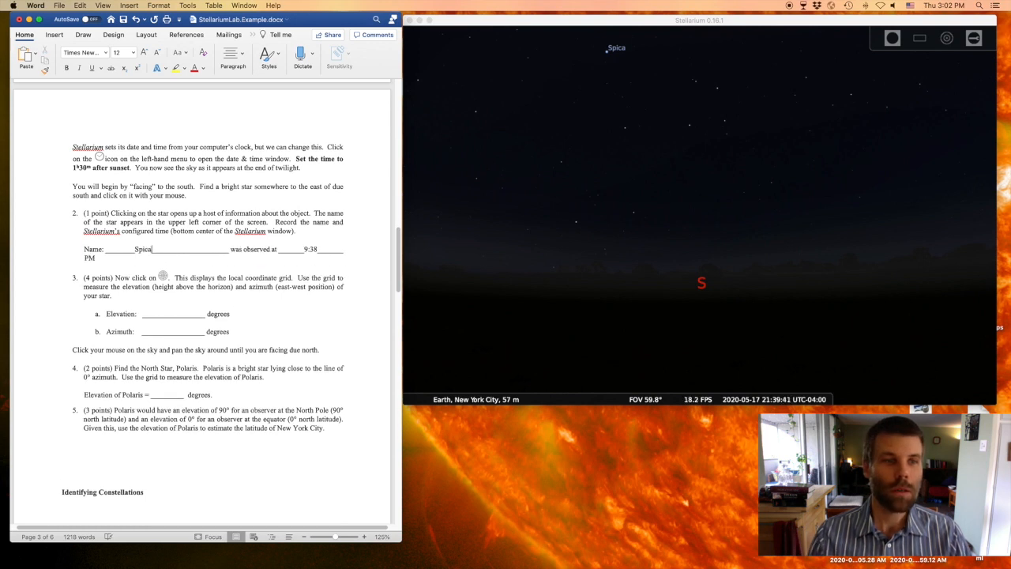
{"action": "left_click", "coordinate": [196, 250]}
{"action": "key", "text": "BackSpace"}
{"action": "key", "text": "BackSpace"}
{"action": "key", "text": "BackSpace"}
{"action": "key", "text": "BackSpace"}
{"action": "key", "text": "BackSpace"}
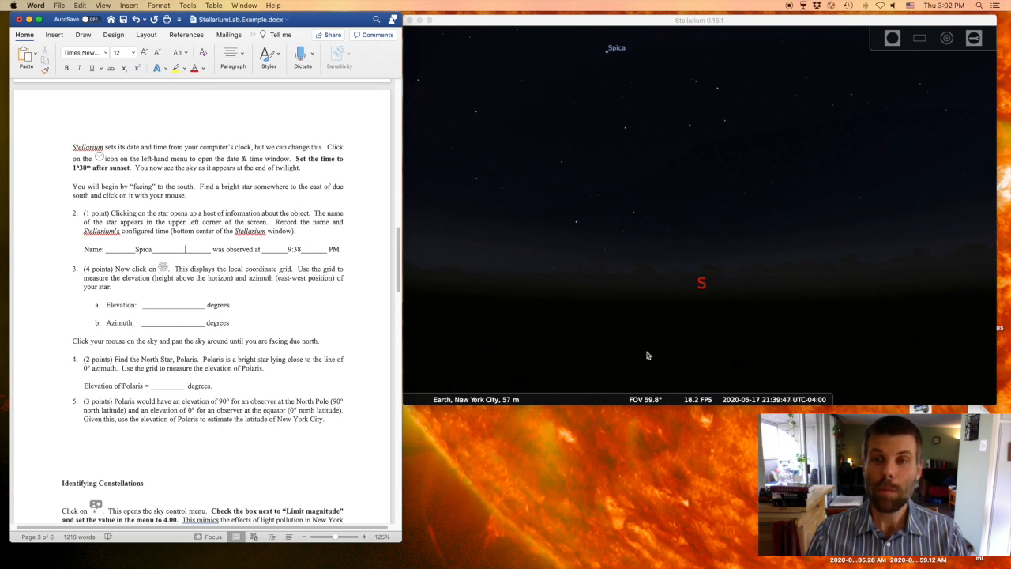
Switch to Stellarium, turn on the azimuthal coordinate grid and pan the sky to bring Spica lower in view.
{"action": "left_click", "coordinate": [542, 76]}
{"action": "mouse_move", "coordinate": [498, 398]}
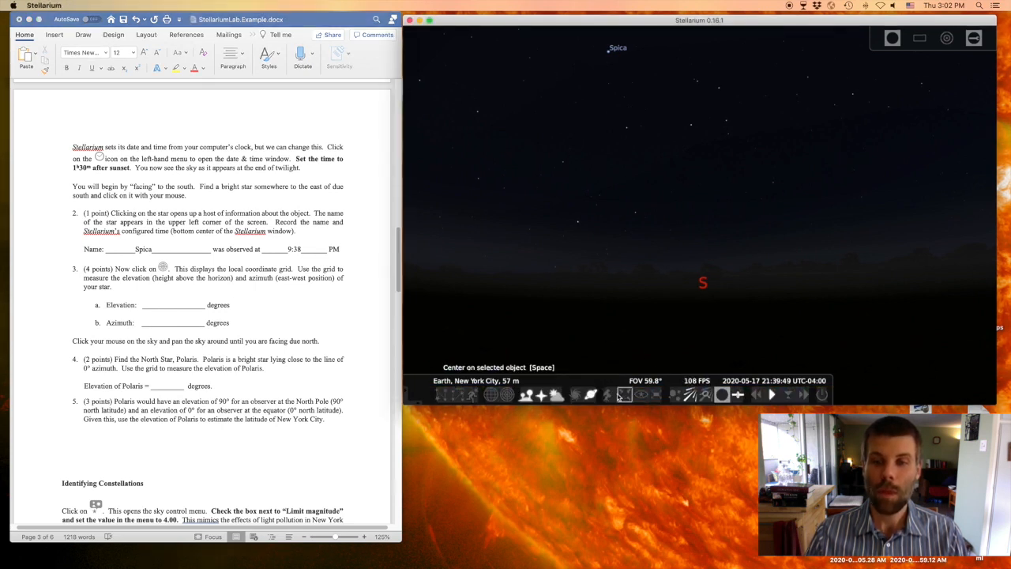
{"action": "left_click", "coordinate": [506, 396]}
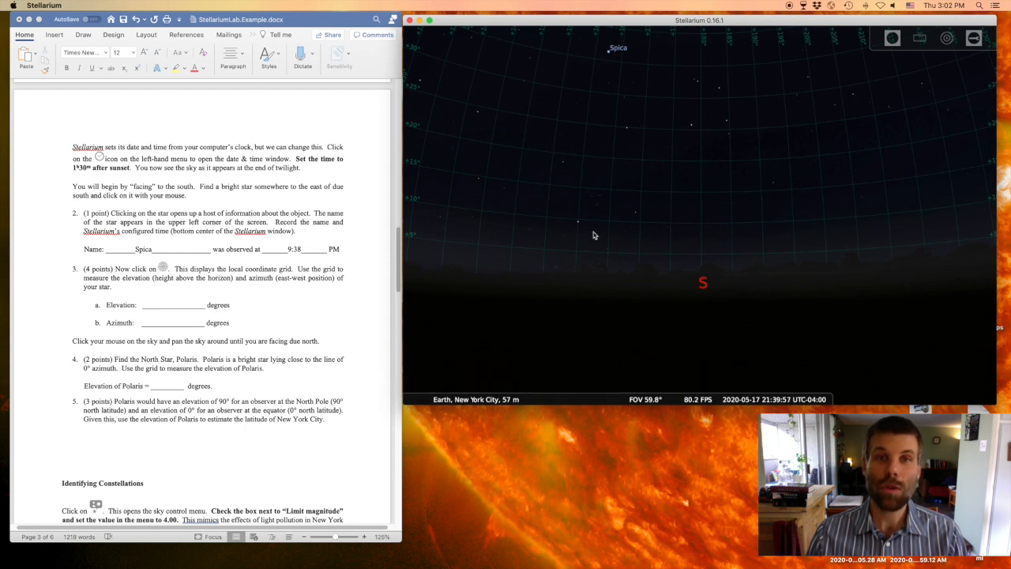
{"action": "left_click_drag", "start_coordinate": [589, 72], "coordinate": [684, 127]}
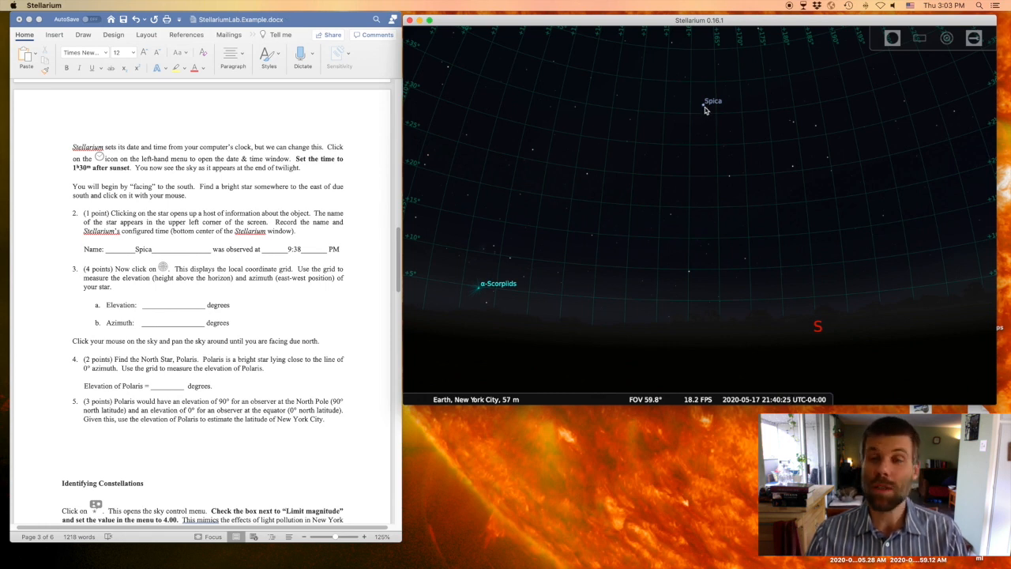
Enter 37 degrees as the star's elevation in question 3a of the Word document and return to the Stellarium sky view.
{"action": "left_click", "coordinate": [169, 307]}
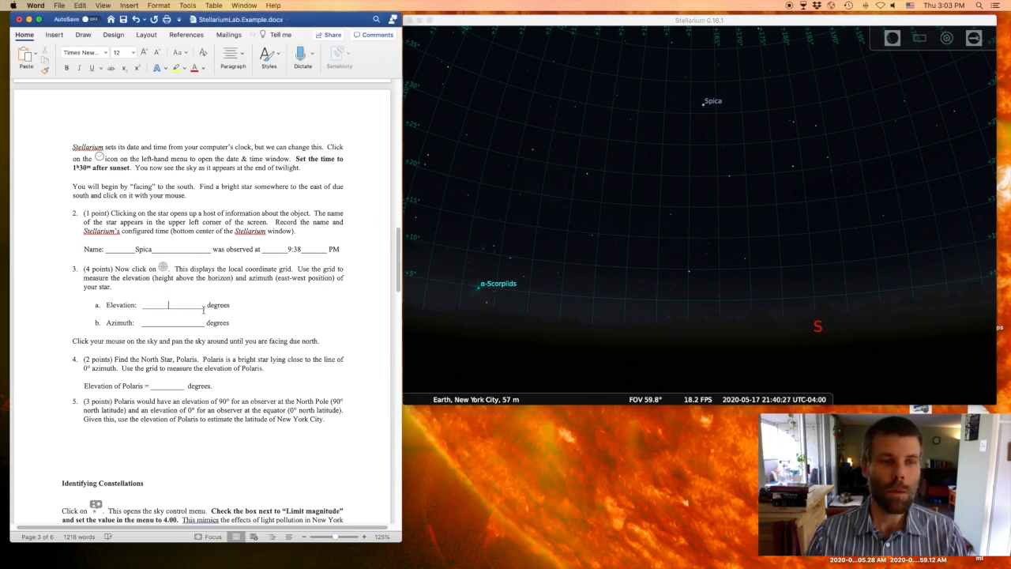
{"action": "type", "text": "37"}
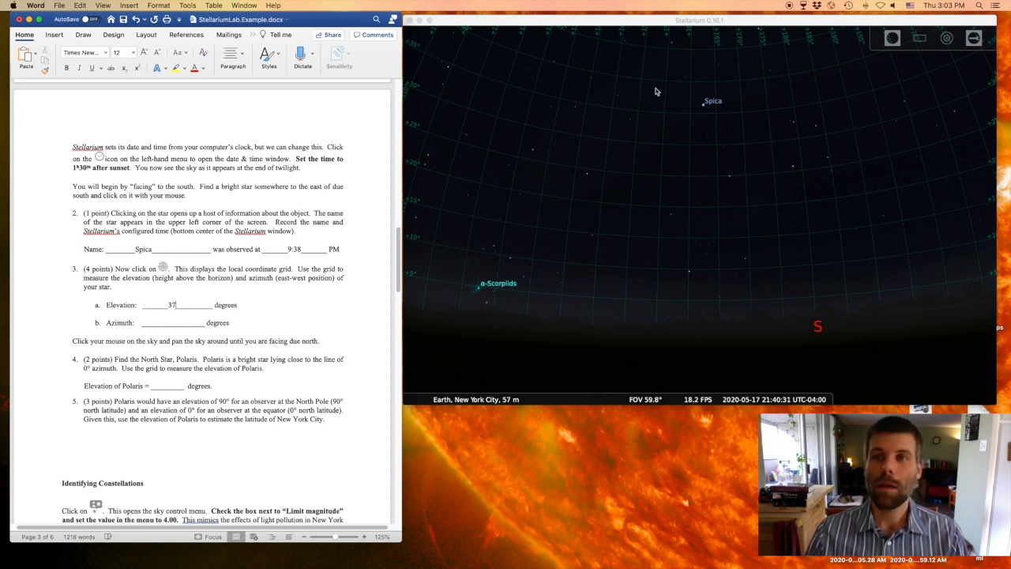
{"action": "left_click", "coordinate": [756, 44]}
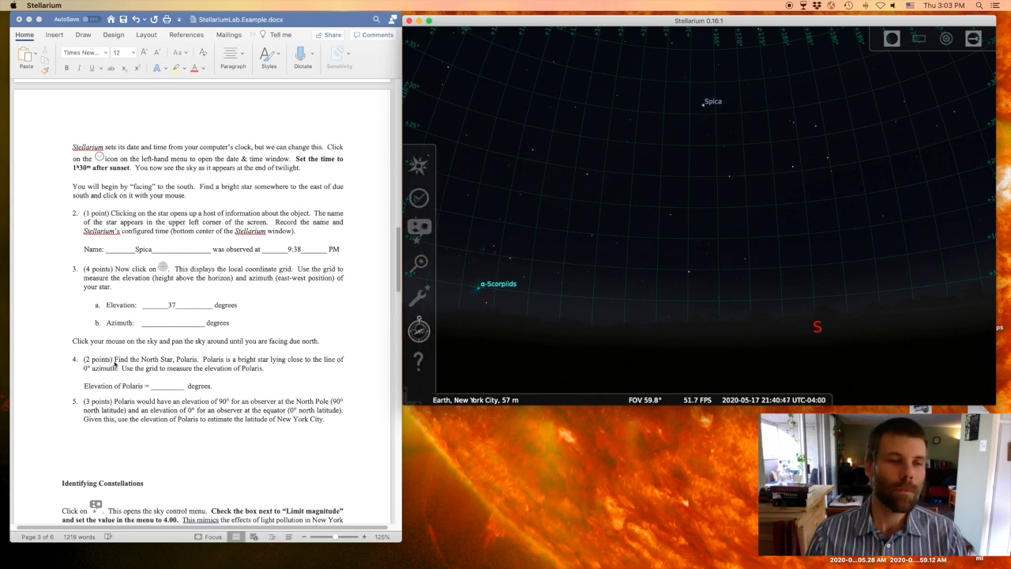
Enter 163 degrees as the star's azimuth in question 3b of the Word document.
{"action": "left_click", "coordinate": [168, 320]}
{"action": "left_click", "coordinate": [168, 320]}
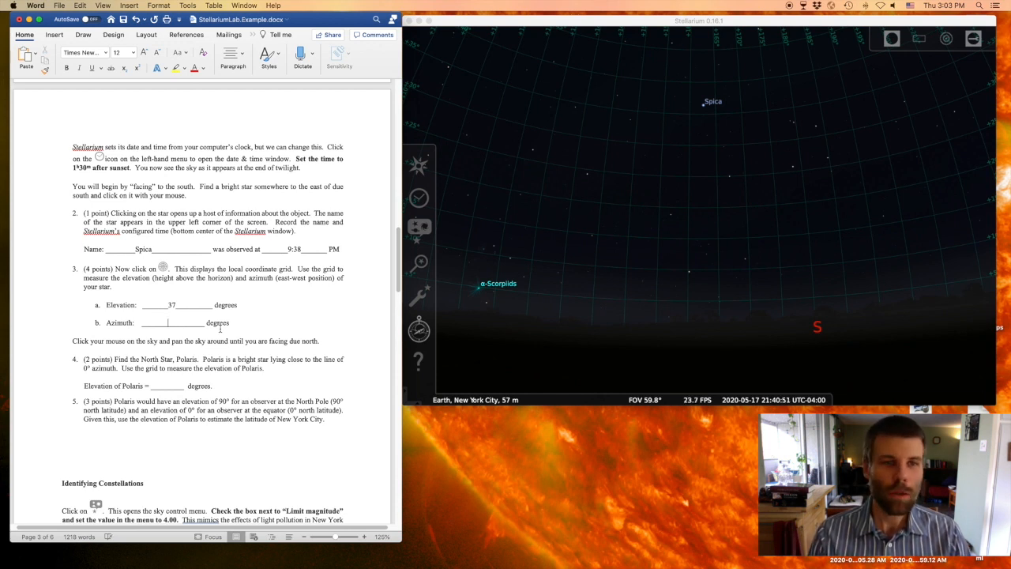
{"action": "type", "text": "163"}
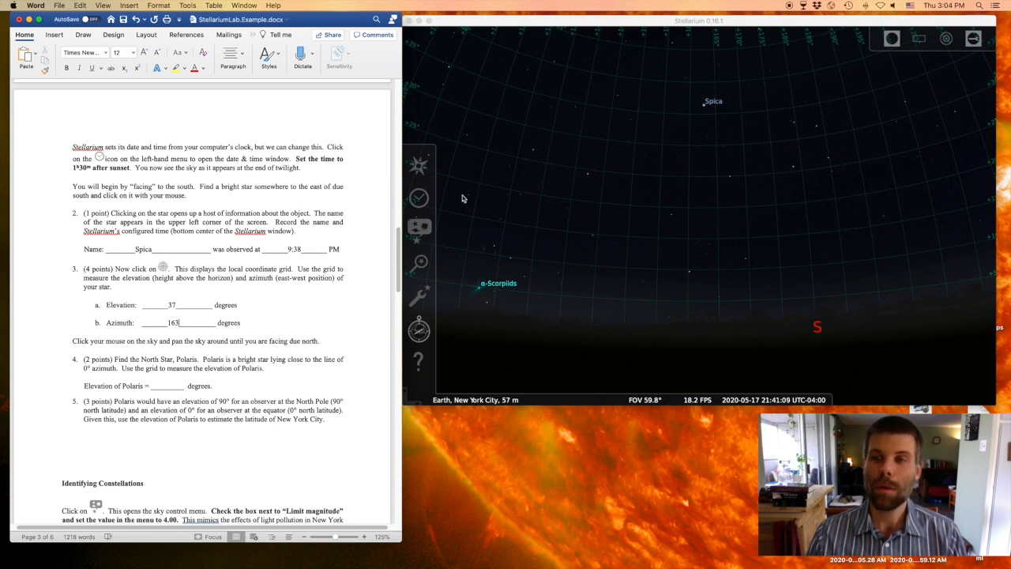
Switch to Stellarium and pan the sky to face due north, with the horizon low enough to show Polaris.
{"action": "left_click_drag", "start_coordinate": [463, 199], "coordinate": [834, 186]}
{"action": "left_click_drag", "start_coordinate": [455, 194], "coordinate": [661, 172]}
{"action": "left_click_drag", "start_coordinate": [458, 195], "coordinate": [842, 197]}
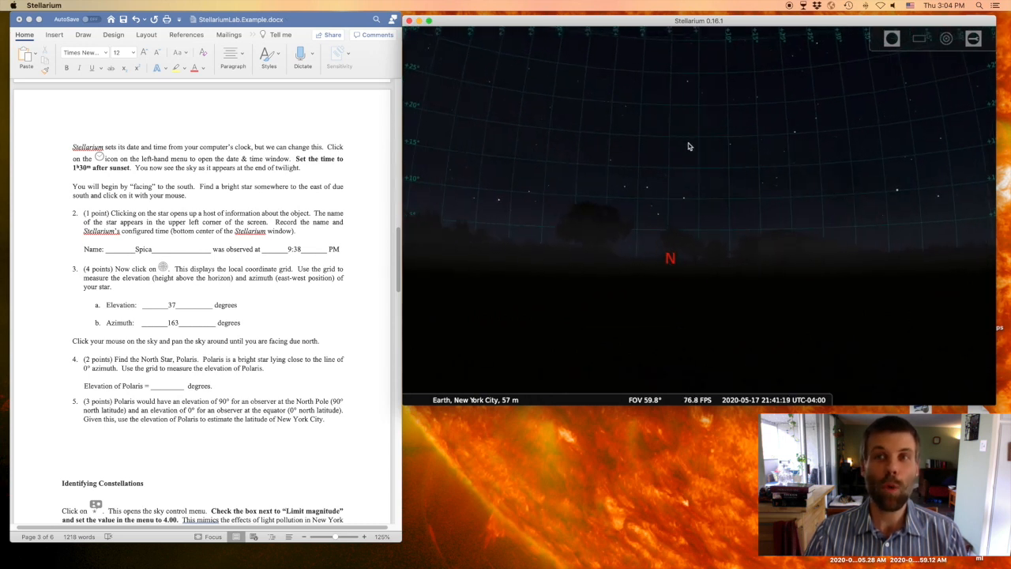
{"action": "left_click_drag", "start_coordinate": [686, 94], "coordinate": [684, 120]}
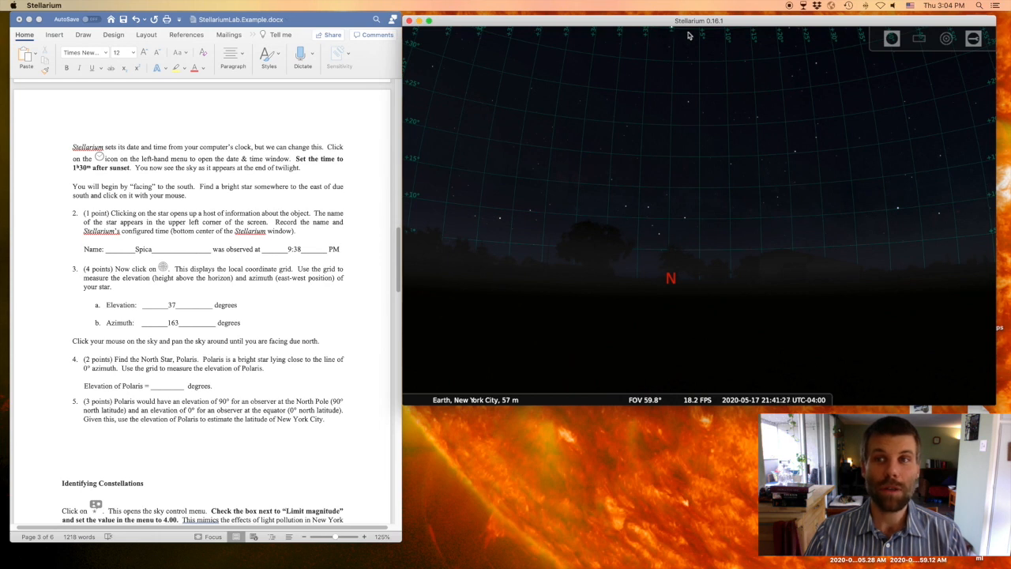
{"action": "left_click_drag", "start_coordinate": [685, 46], "coordinate": [686, 112]}
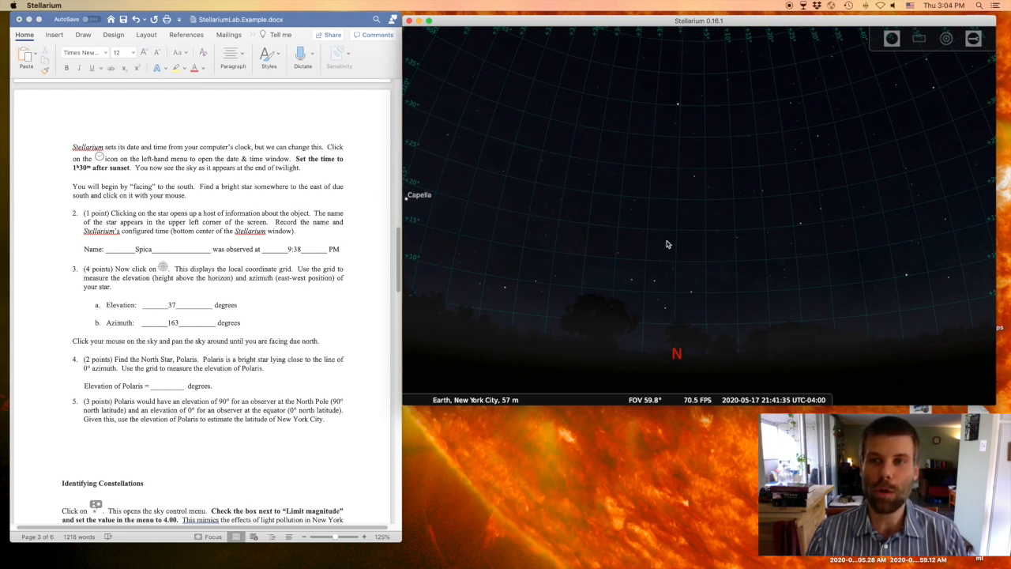
Check the object information for Polaris, clear the selection and go to the Polaris elevation blank in question 4 of the Word document.
{"action": "left_click", "coordinate": [678, 105]}
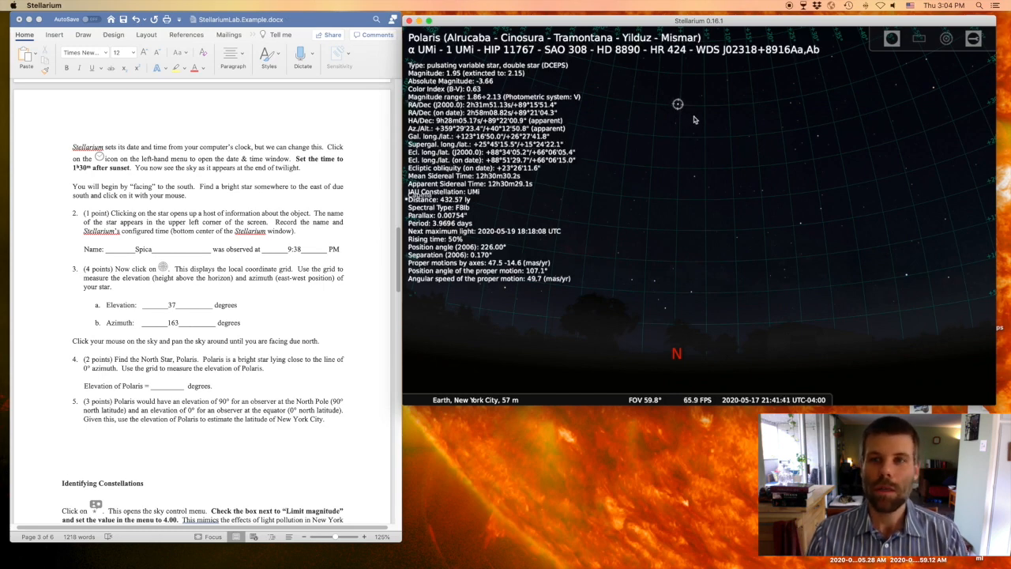
{"action": "left_click", "coordinate": [693, 120]}
{"action": "right_click", "coordinate": [680, 105]}
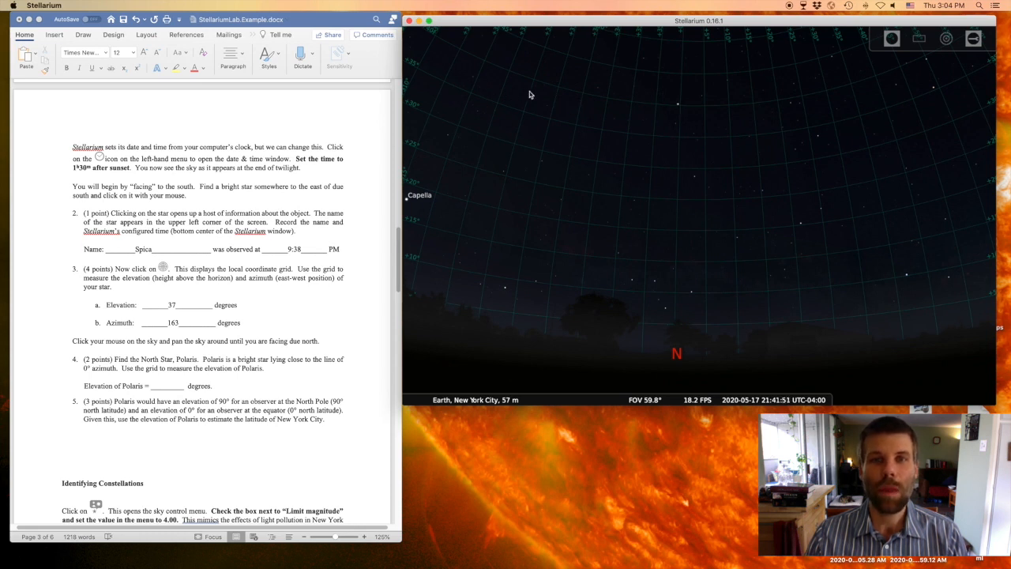
{"action": "left_click", "coordinate": [168, 385]}
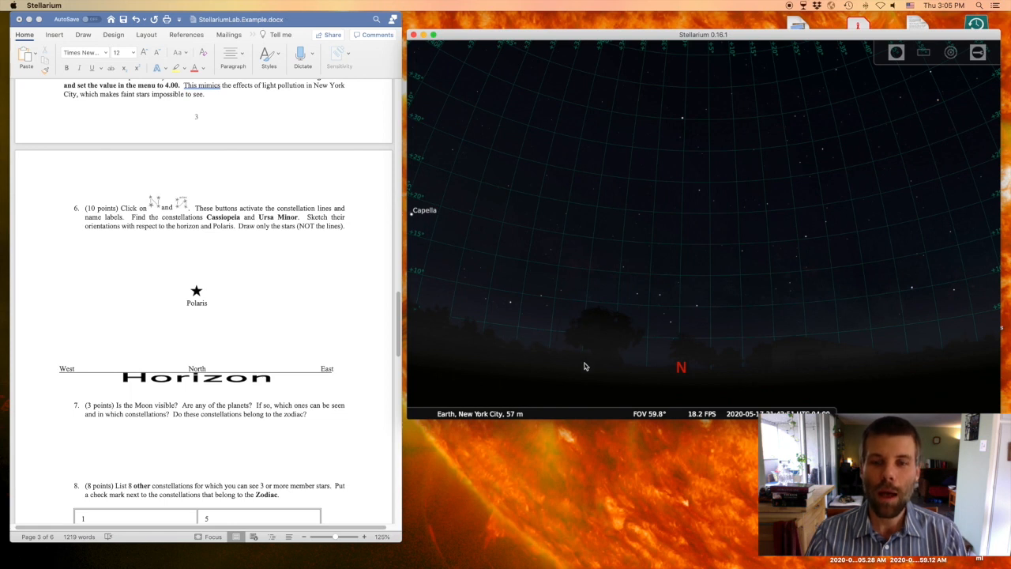
In Stellarium, turn off the azimuthal grid and turn on the constellation lines and name labels.
{"action": "mouse_move", "coordinate": [568, 410]}
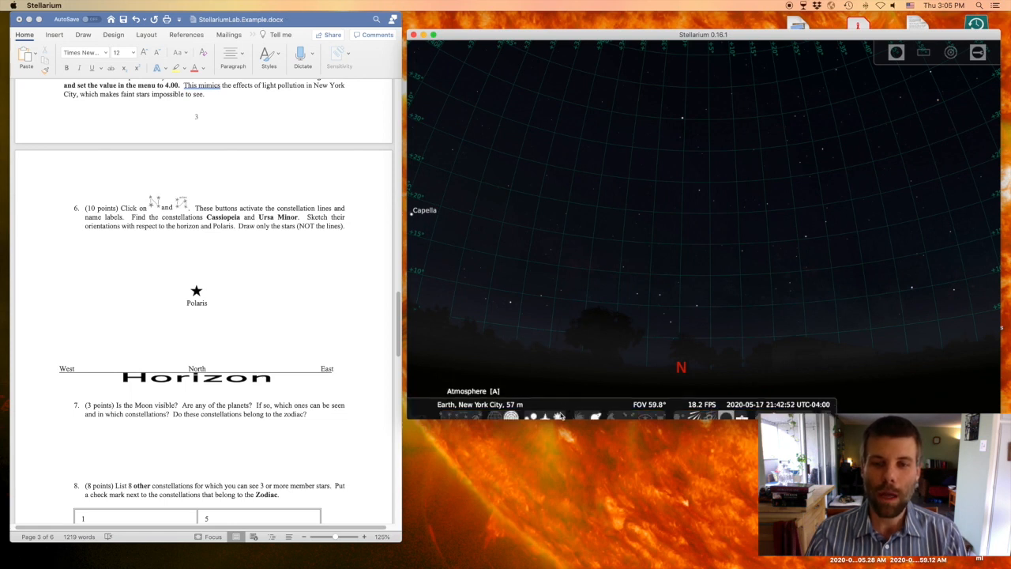
{"action": "left_click", "coordinate": [511, 410]}
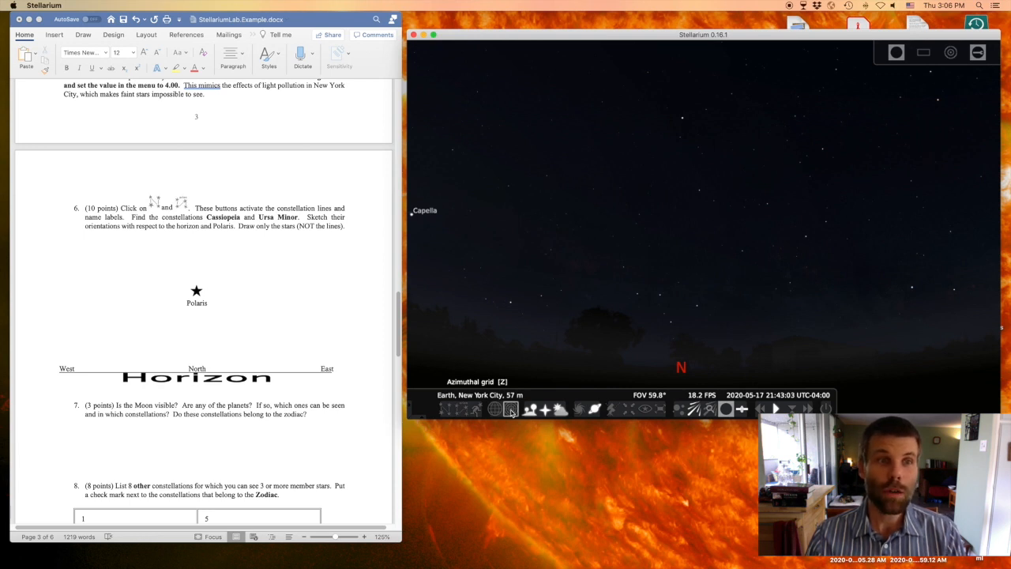
{"action": "left_click", "coordinate": [461, 408]}
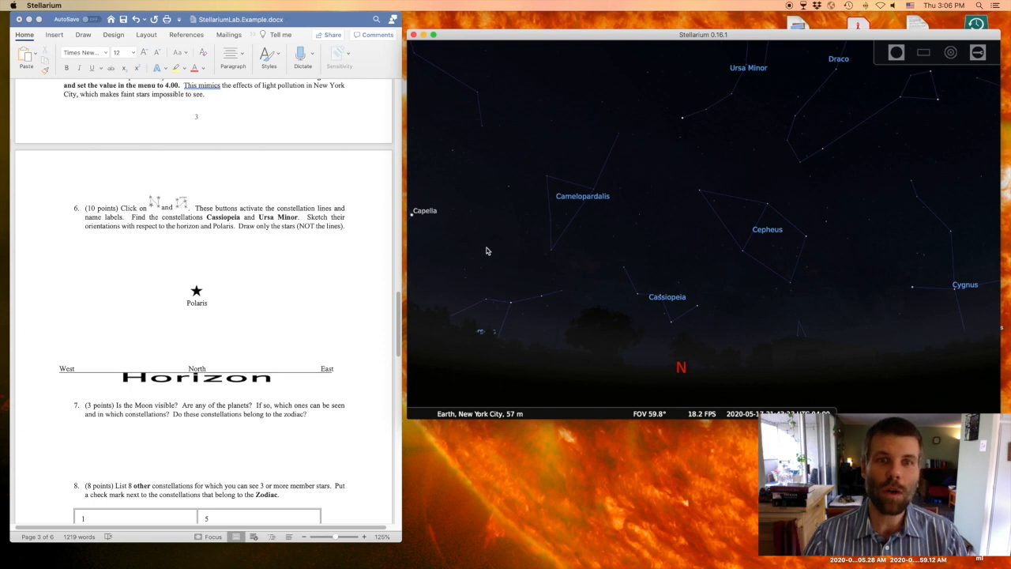
Enable the limit magnitude for stars in the sky viewing options, set it to 4.00 and close the options window.
{"action": "mouse_move", "coordinate": [425, 253]}
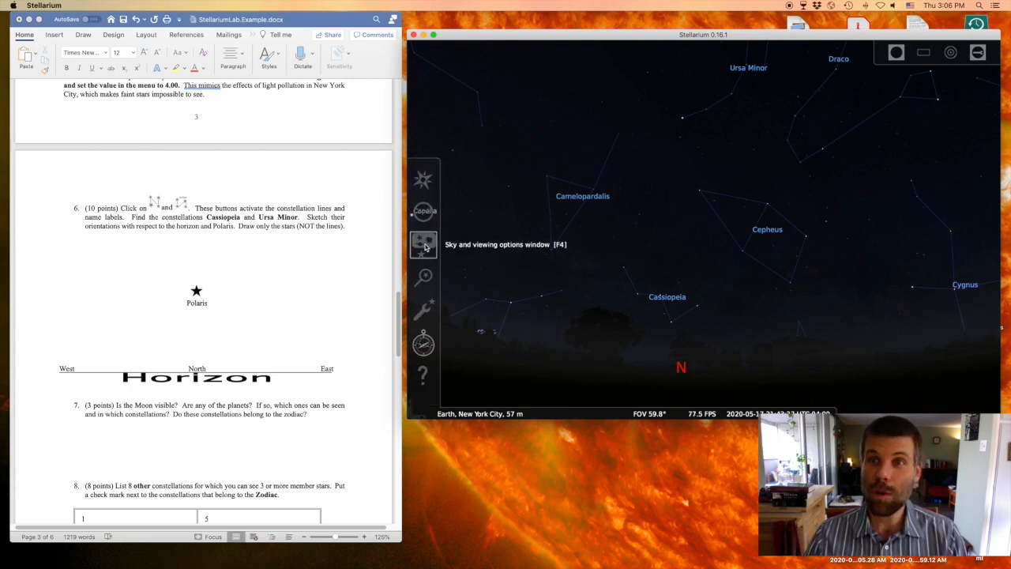
{"action": "left_click", "coordinate": [426, 248]}
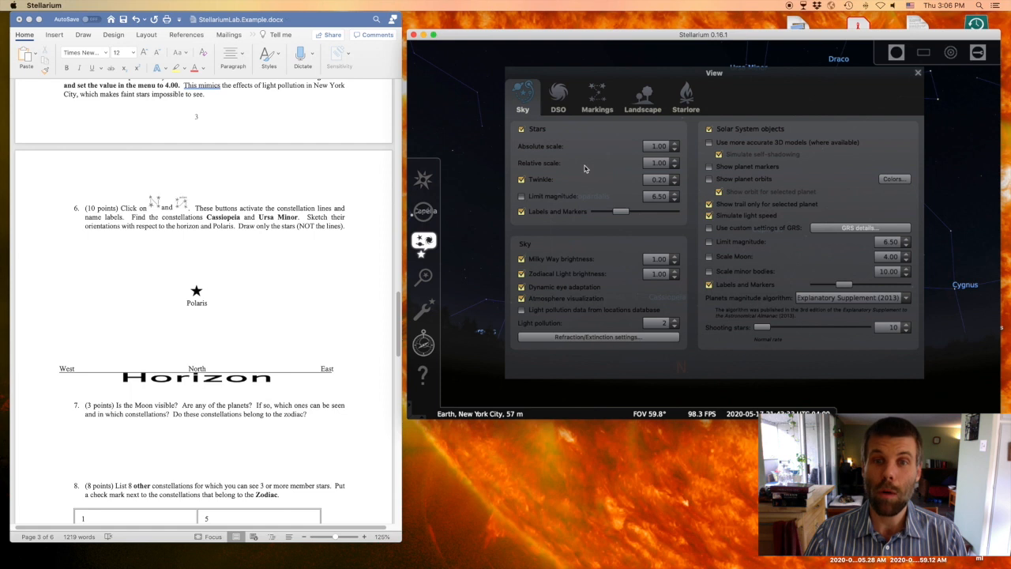
{"action": "left_click", "coordinate": [522, 196]}
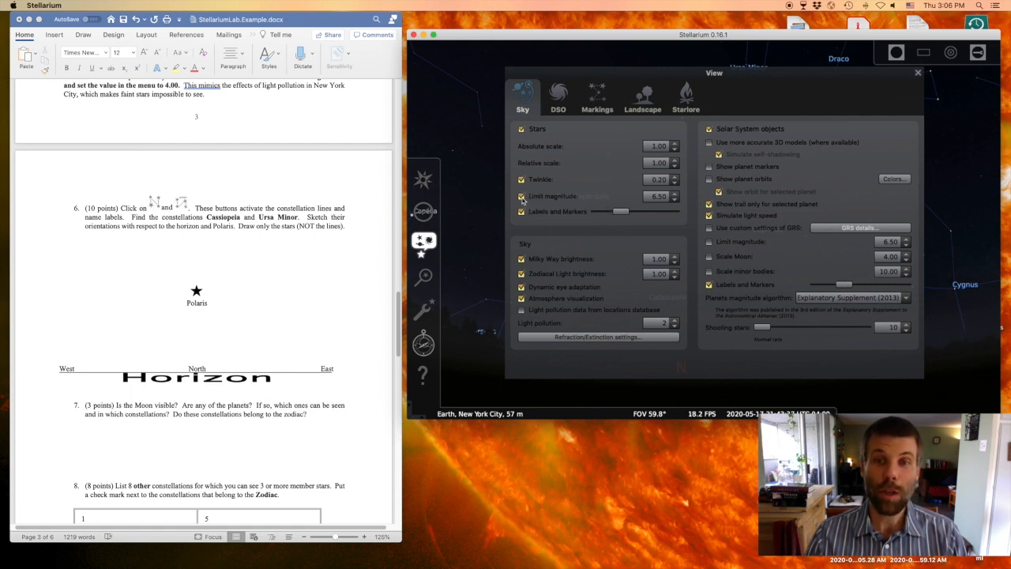
{"action": "left_click_drag", "start_coordinate": [650, 197], "coordinate": [671, 200]}
{"action": "type", "text": "4"}
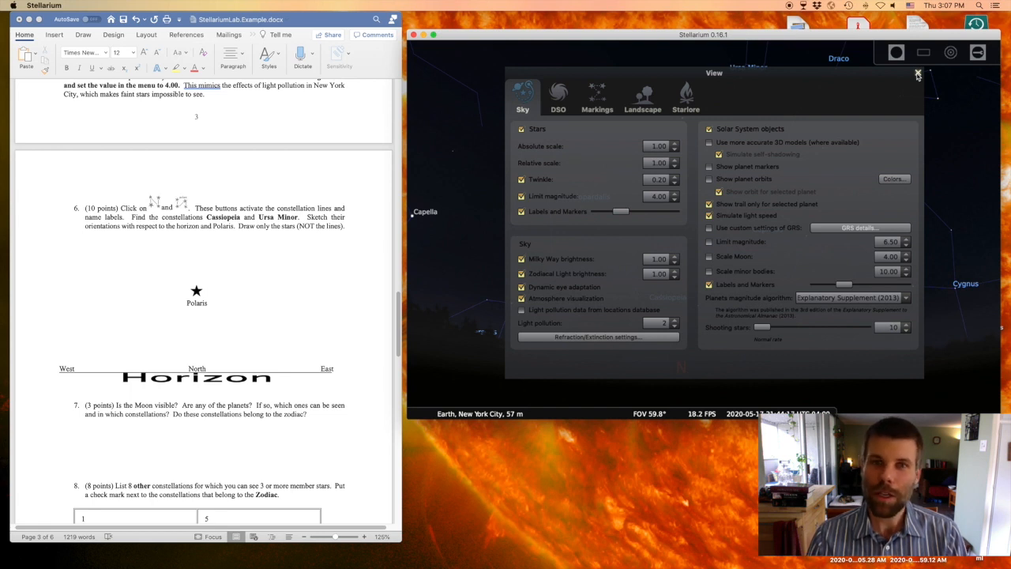
{"action": "left_click", "coordinate": [918, 73]}
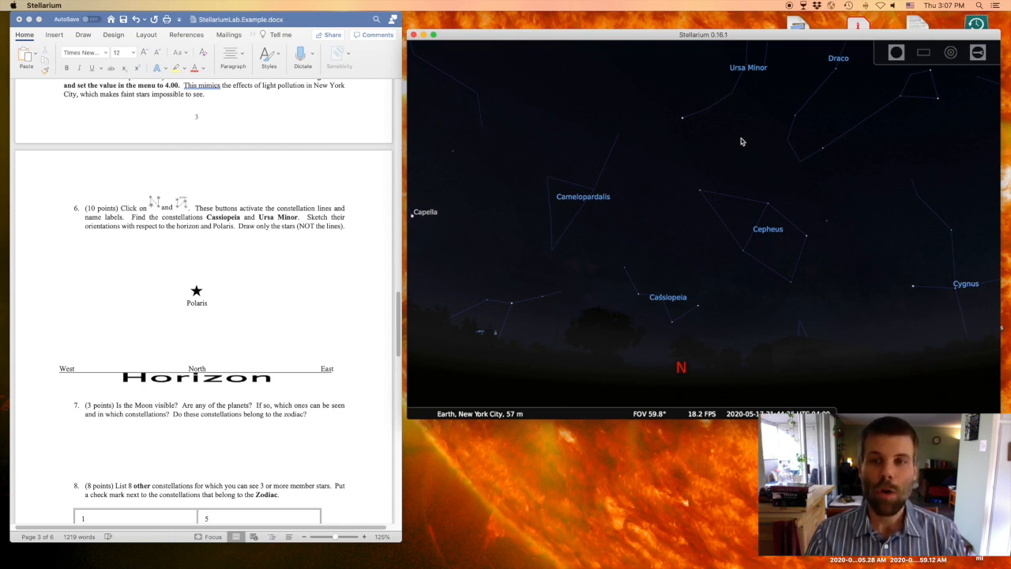
Bring Ursa Minor fully into view, examine the object information for stars near Polaris and clear the selection.
{"action": "left_click_drag", "start_coordinate": [741, 141], "coordinate": [741, 177]}
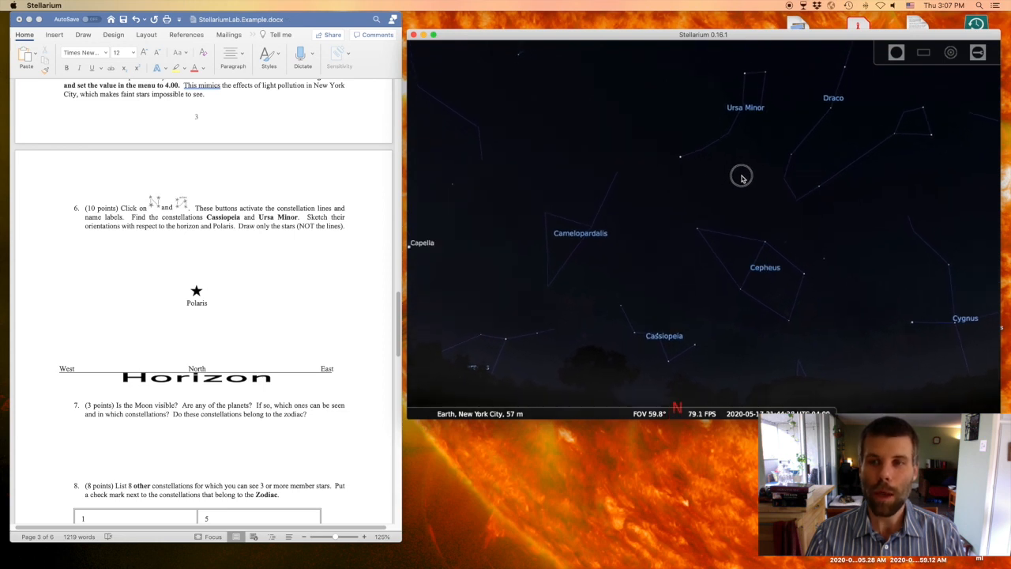
{"action": "left_click", "coordinate": [681, 157]}
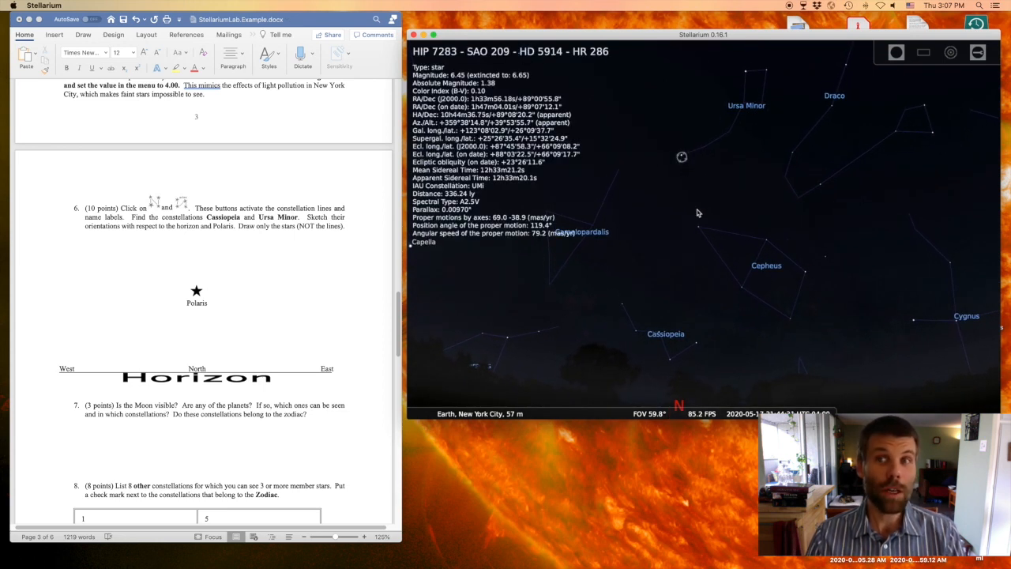
{"action": "left_click", "coordinate": [700, 191]}
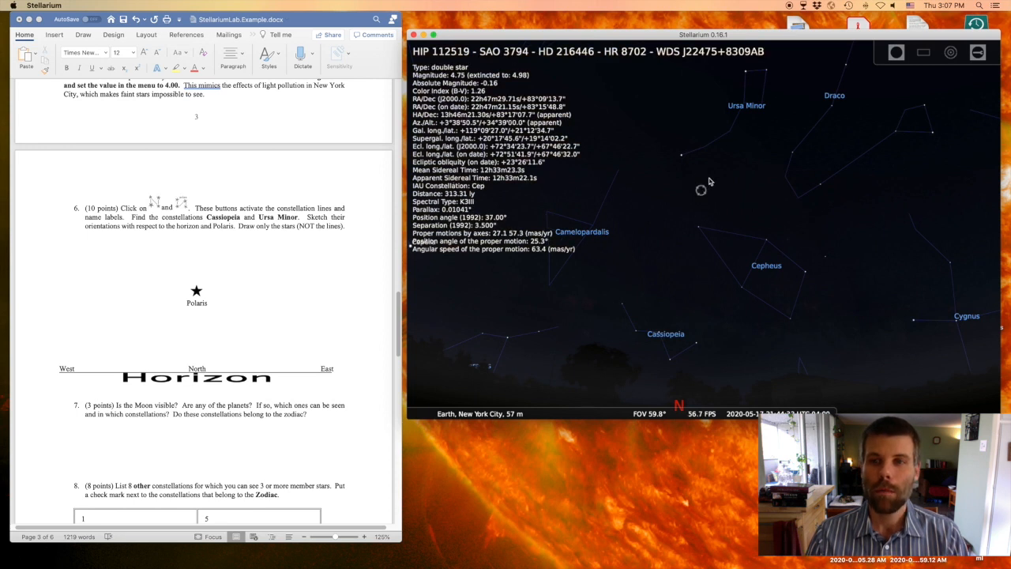
{"action": "right_click", "coordinate": [700, 191]}
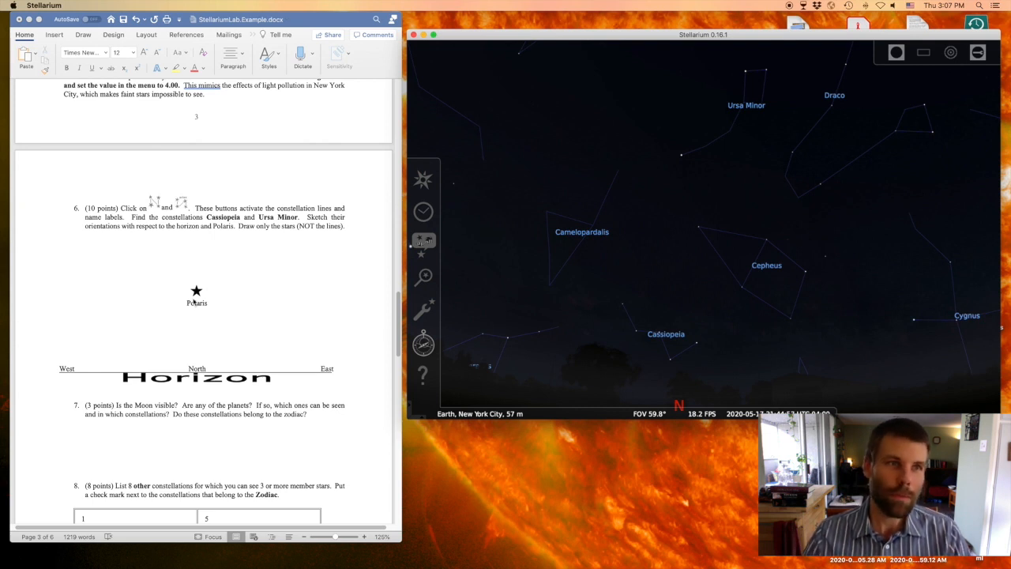
Widen the Word window, draw two circles about 0.19" by 0.18" above Polaris in question 6 as stars, and return to the Stellarium sky view.
{"action": "scroll", "coordinate": [207, 265], "scroll_direction": "down", "scroll_amount": 1}
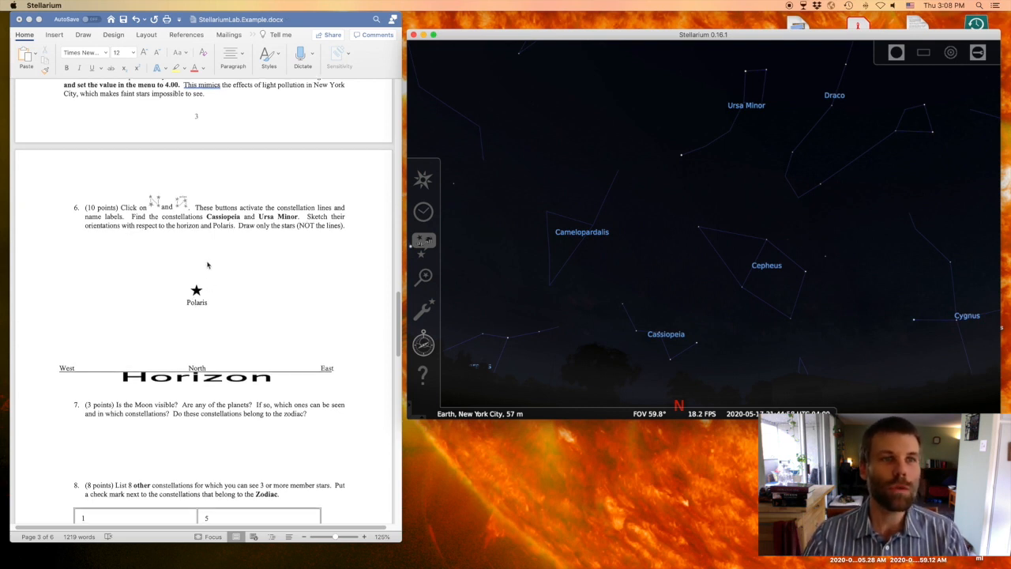
{"action": "left_click", "coordinate": [312, 17]}
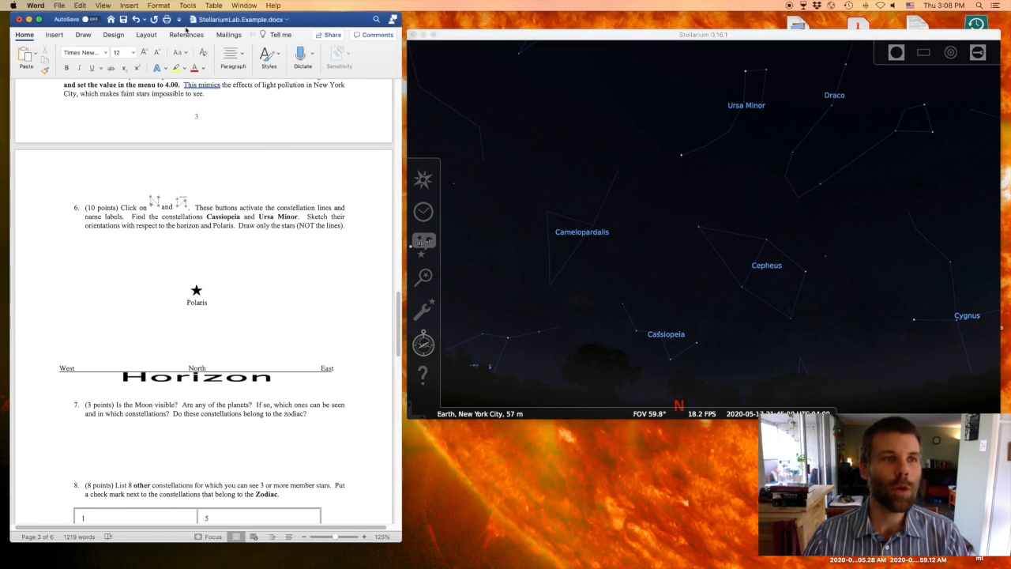
{"action": "left_click", "coordinate": [55, 37]}
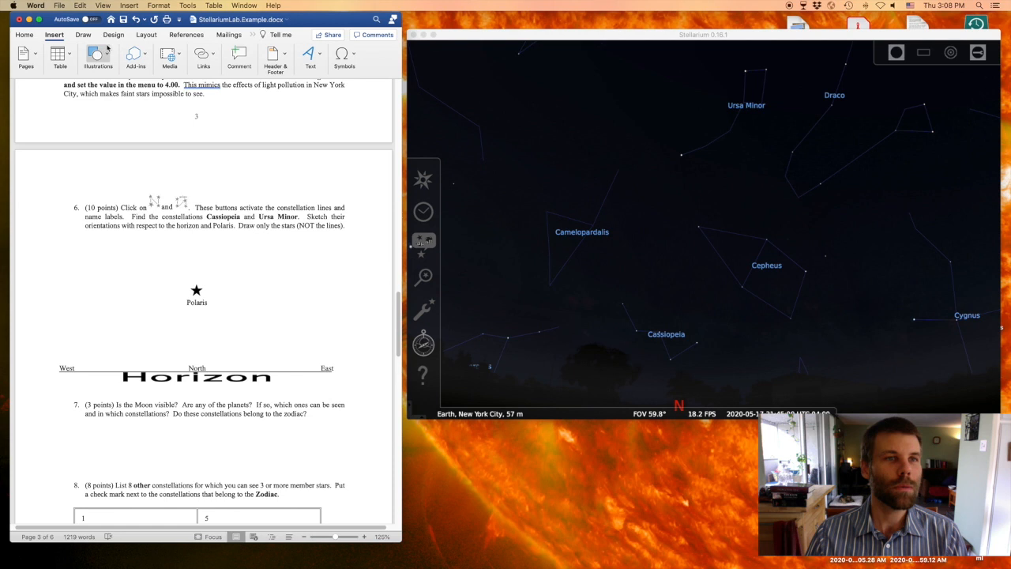
{"action": "left_click_drag", "start_coordinate": [401, 66], "coordinate": [456, 67]}
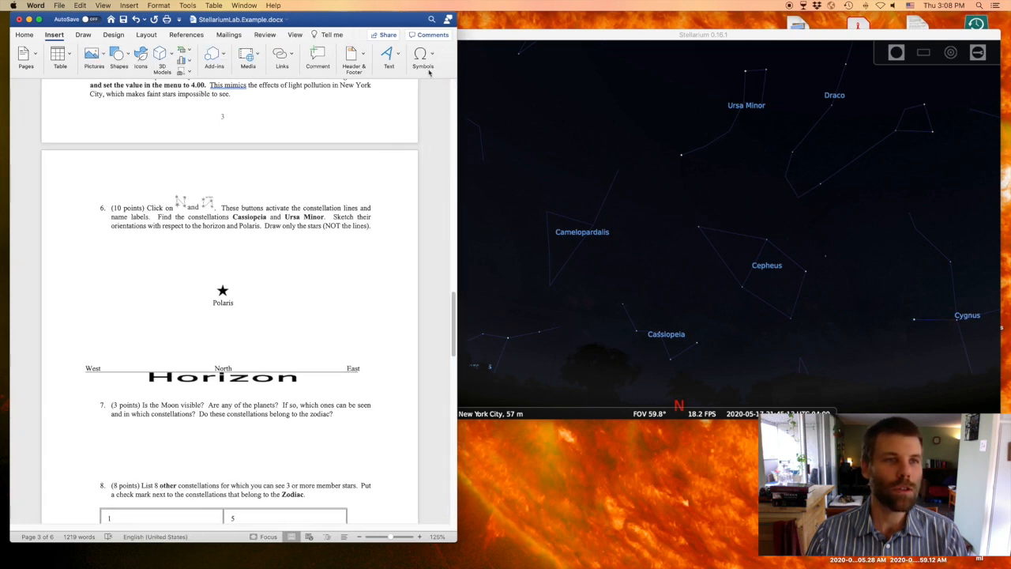
{"action": "left_click", "coordinate": [130, 56]}
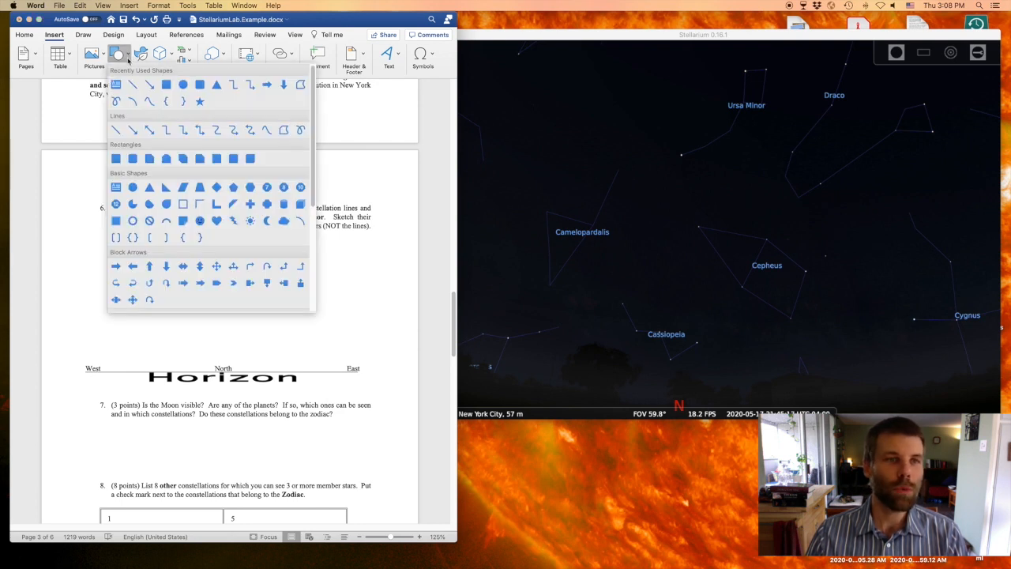
{"action": "left_click", "coordinate": [183, 85]}
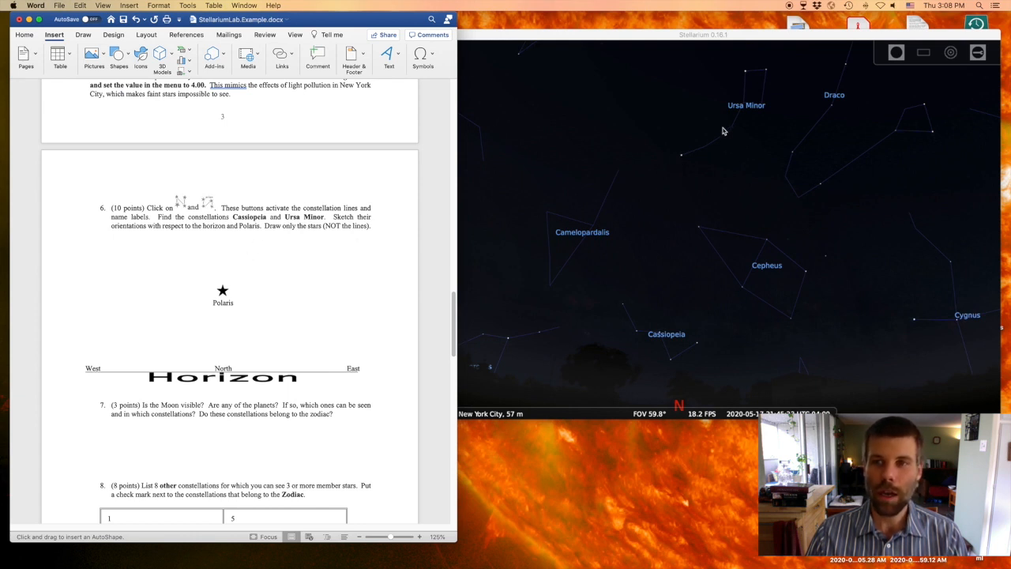
{"action": "left_click_drag", "start_coordinate": [266, 264], "coordinate": [276, 271]}
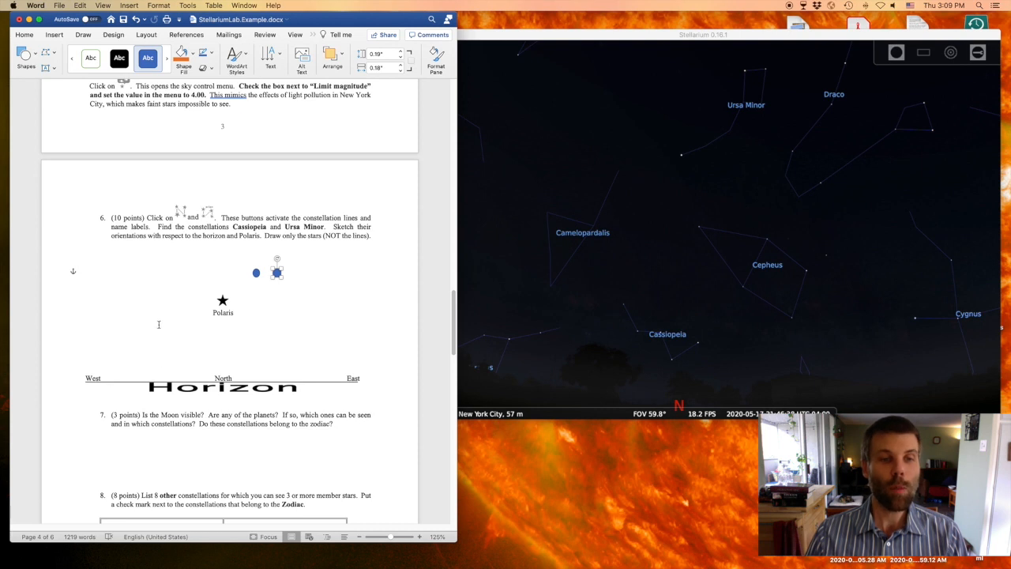
{"action": "left_click", "coordinate": [249, 414]}
{"action": "left_click", "coordinate": [671, 263]}
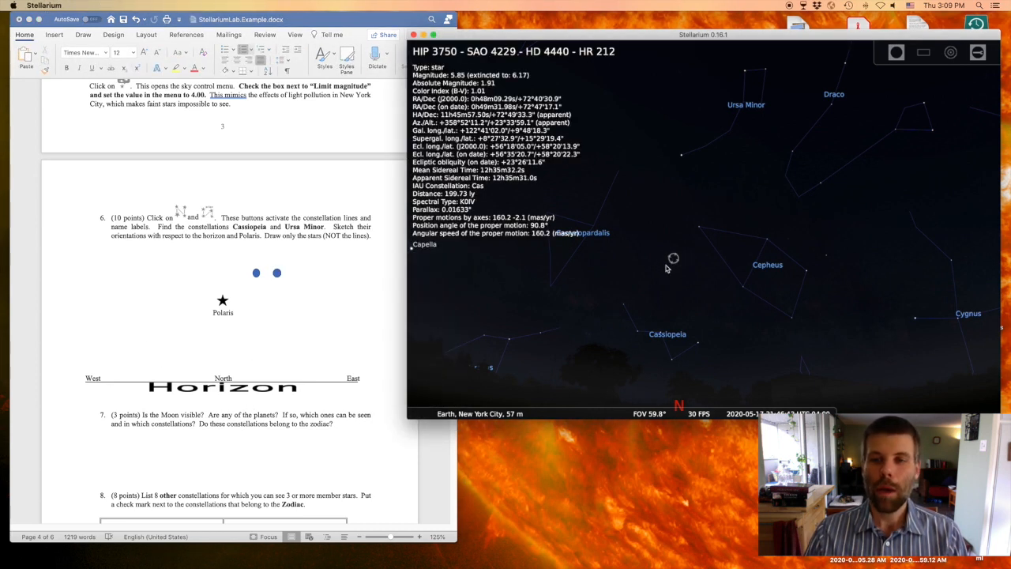
{"action": "right_click", "coordinate": [663, 269]}
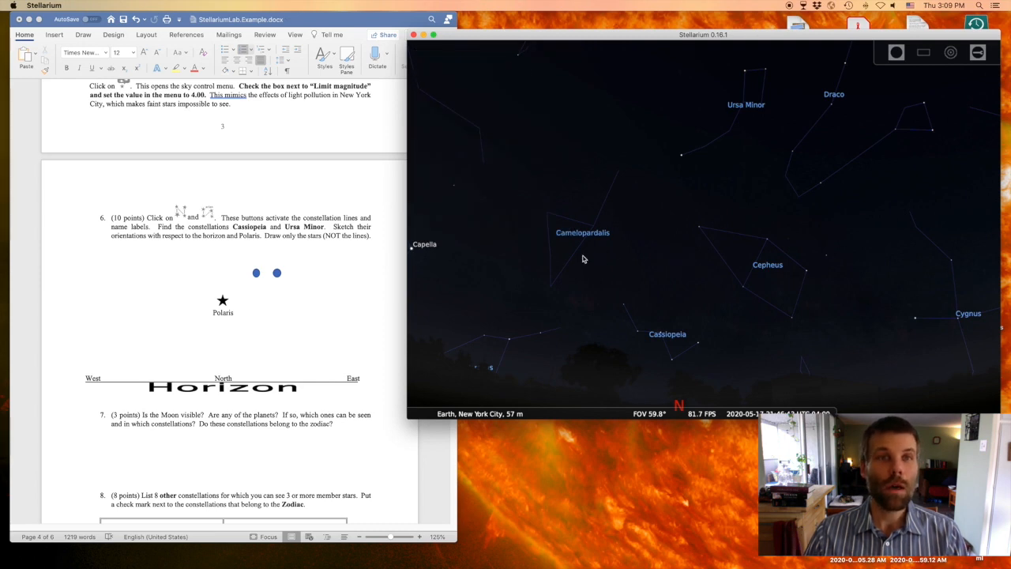